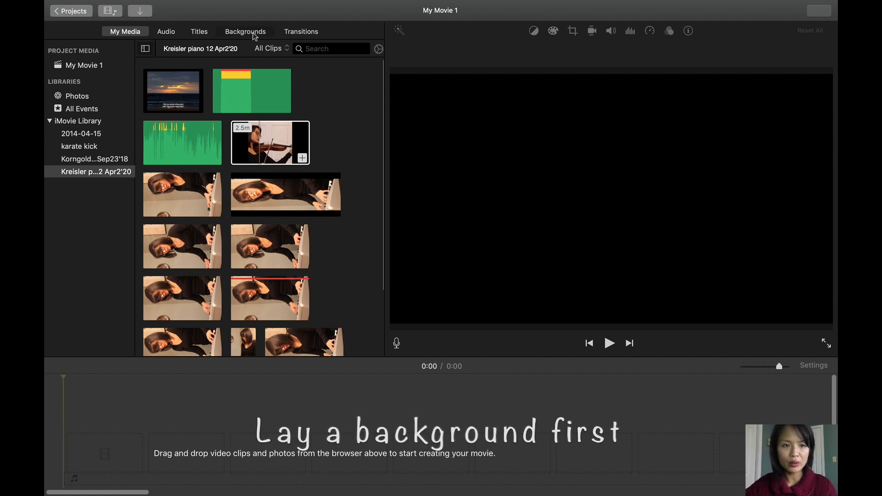
# Step: Add the Underwater background to the start of the empty timeline
pyautogui.click(255, 33)
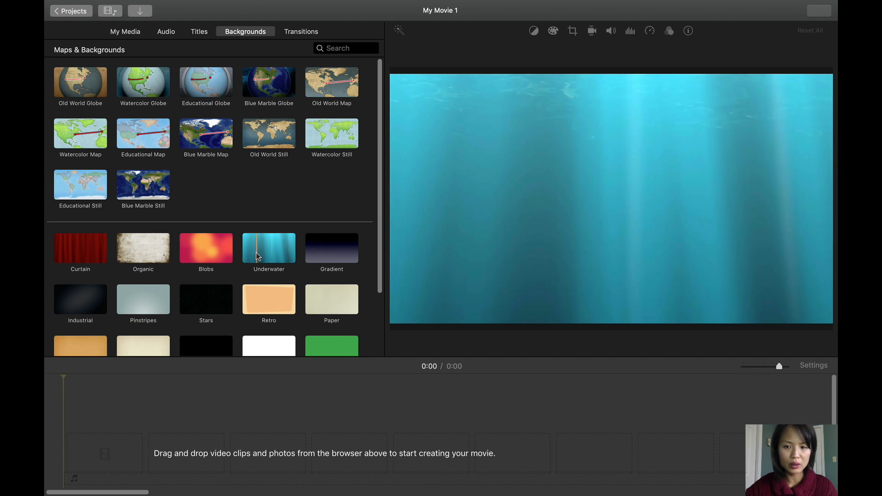
pyautogui.moveTo(267, 248); pyautogui.dragTo(79, 473)
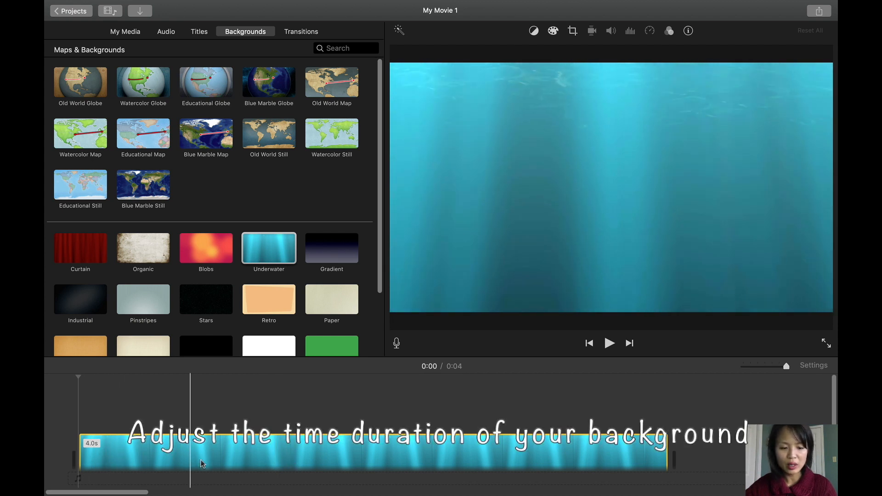
# Step: Trim the end of the Underwater background clip to a duration of about 3.2 seconds
pyautogui.moveTo(671, 446); pyautogui.dragTo(547, 453)
pyautogui.rightClick(492, 455)
pyautogui.click(450, 455)
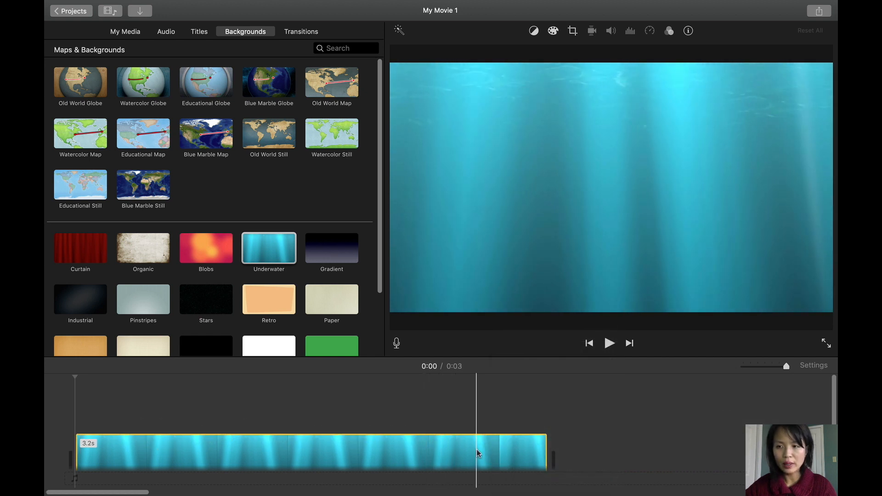
# Step: Set the duration of the Underwater background clip to 30 seconds
pyautogui.click(690, 31)
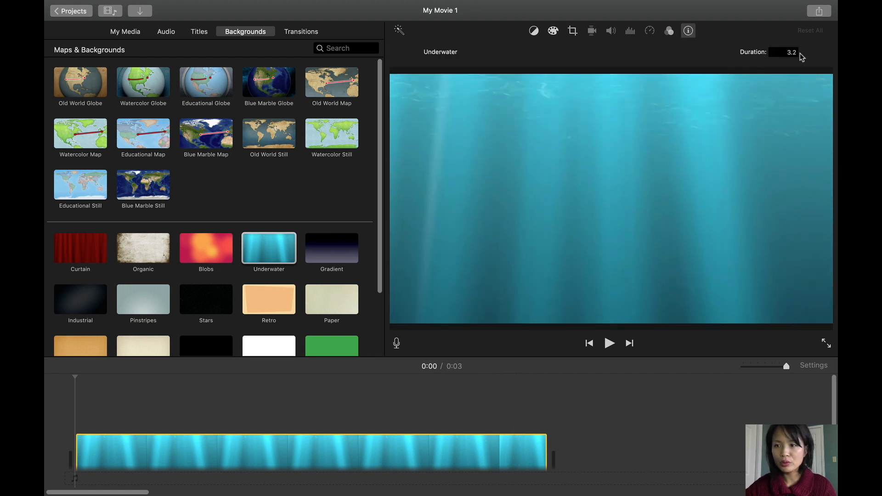
pyautogui.click(788, 52)
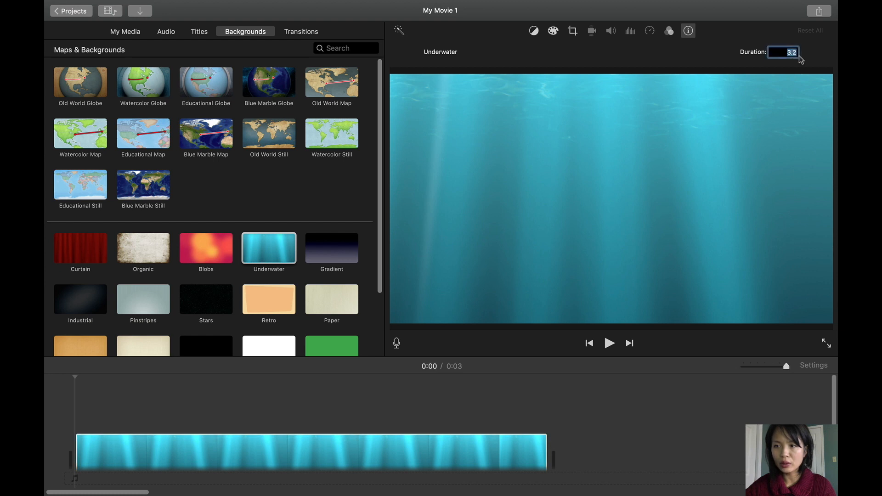
pyautogui.write('3')
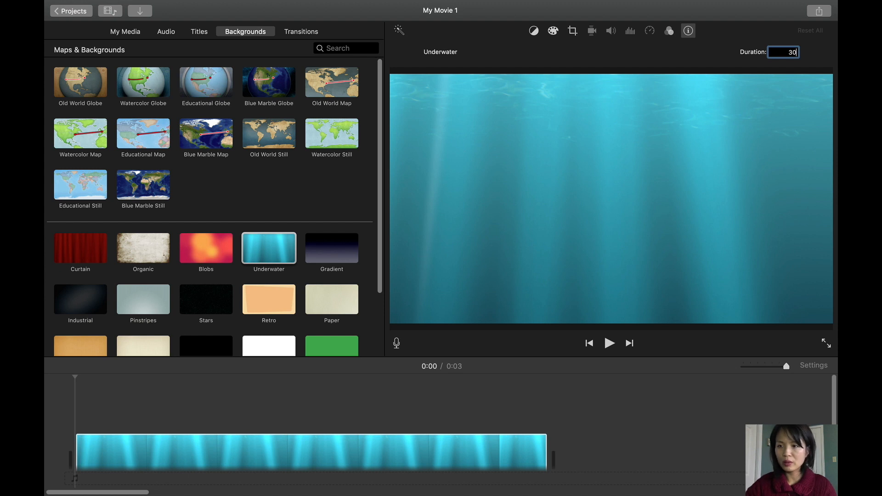
pyautogui.write('0')
pyautogui.press('Return')
pyautogui.click(376, 417)
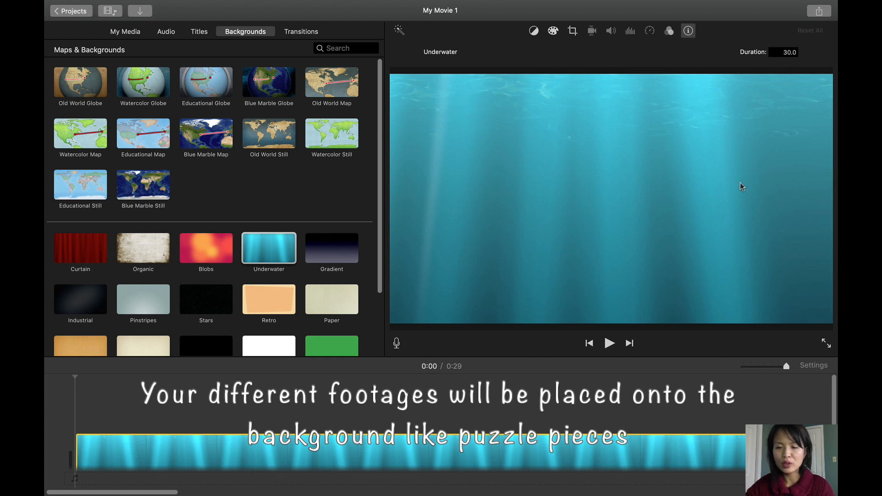
# Step: Overlay the 2.4-minute sideways piano clip above the start of the Underwater background and rotate it 90 degrees clockwise so it stands upright
pyautogui.click(133, 33)
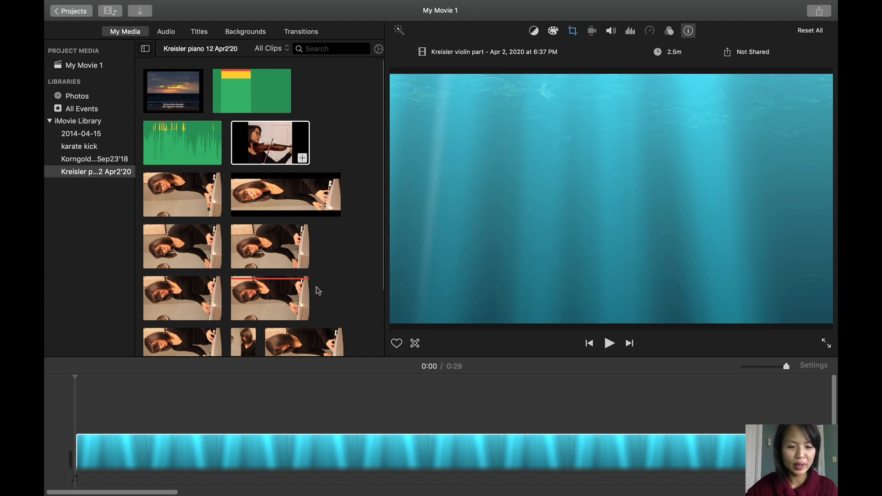
pyautogui.click(275, 147)
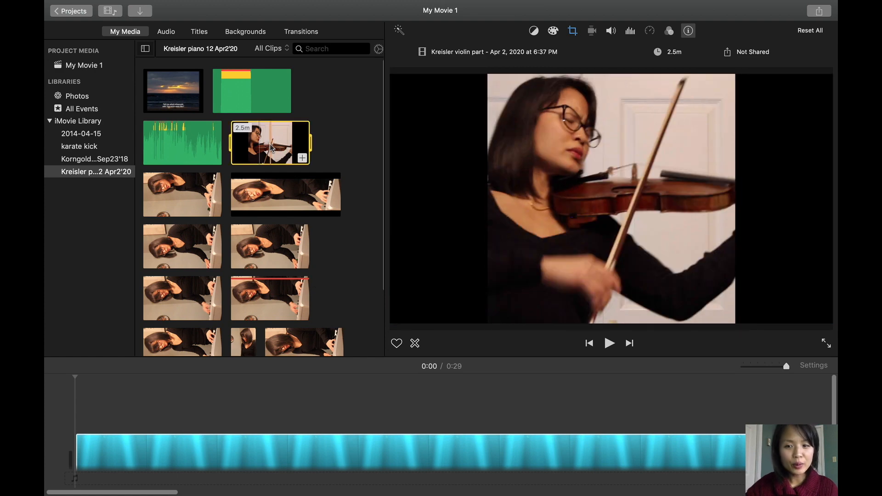
pyautogui.moveTo(284, 199); pyautogui.dragTo(78, 413)
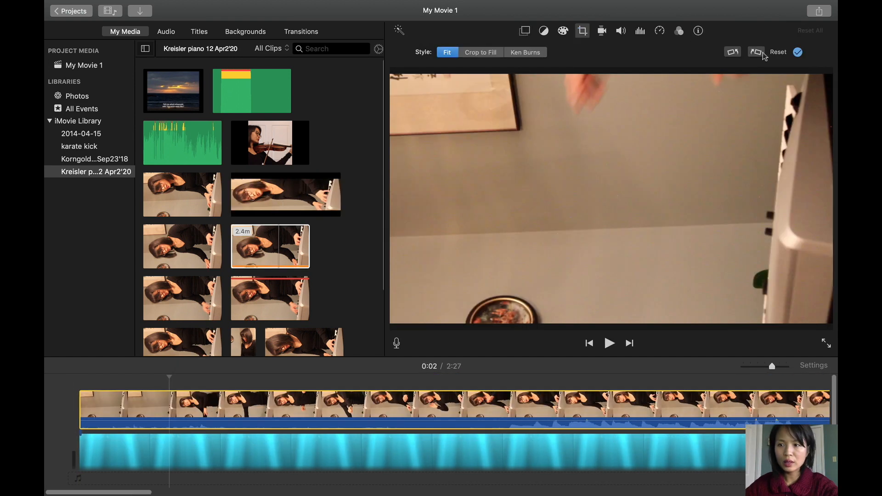
pyautogui.click(758, 52)
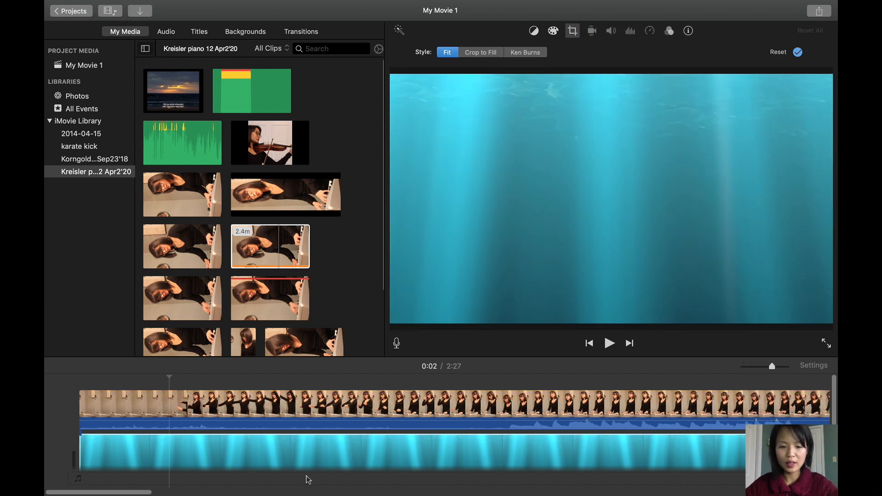
# Step: Split the piano overlay clip at about 0:09, where the player adjusts her glasses
pyautogui.click(271, 401)
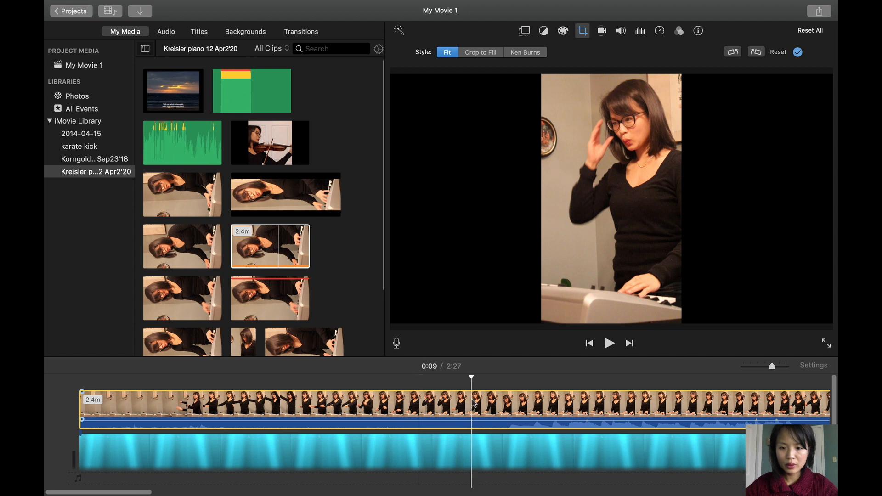
pyautogui.click(437, 398)
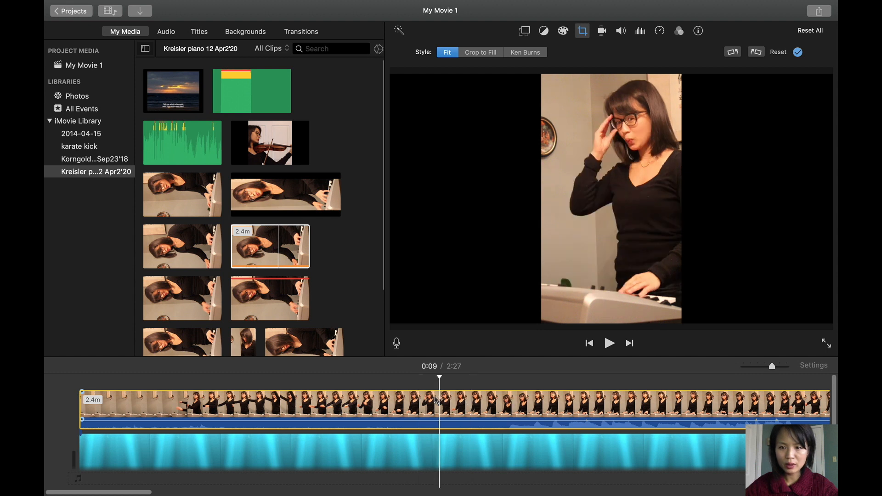
pyautogui.rightClick(434, 396)
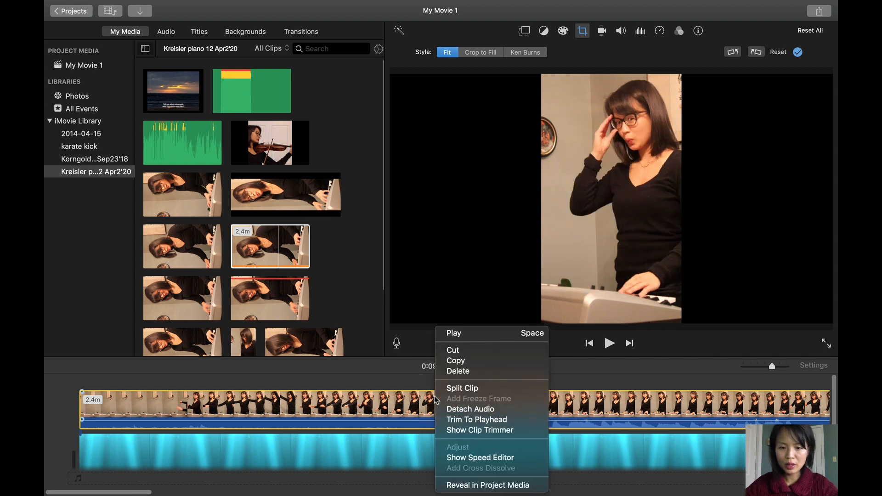
pyautogui.click(444, 390)
# Step: Delete the first part of the split piano clip and align the remainder with the start of the background
pyautogui.click(396, 409)
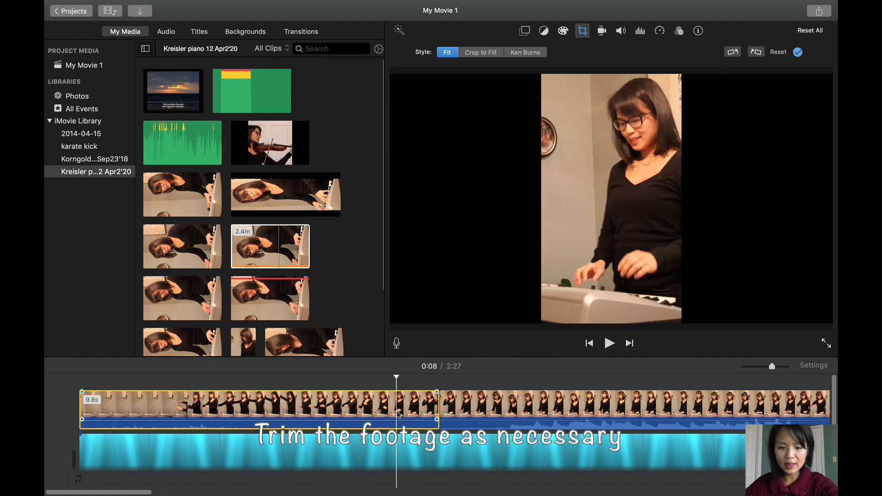
pyautogui.press('Delete')
pyautogui.moveTo(481, 412); pyautogui.dragTo(123, 411)
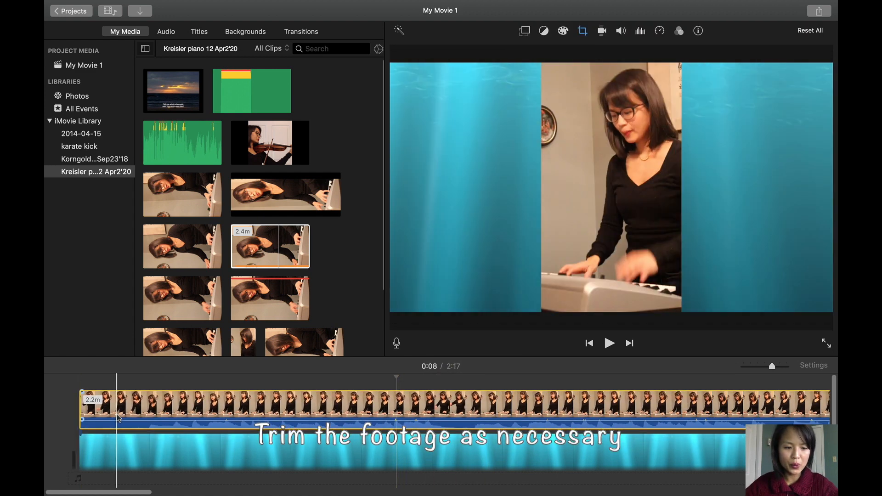
# Step: Extend the start of the piano overlay by about one second of earlier footage, keep it aligned with the background's start, and check its playback
pyautogui.press('space')
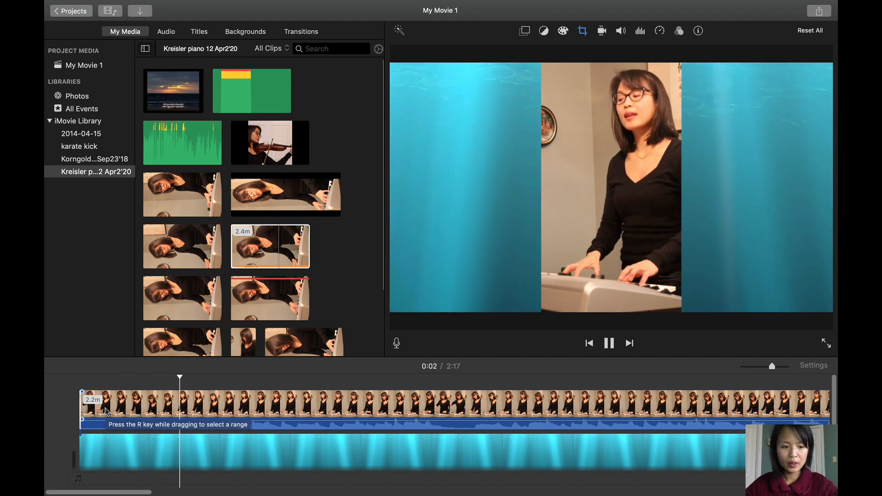
pyautogui.press('space')
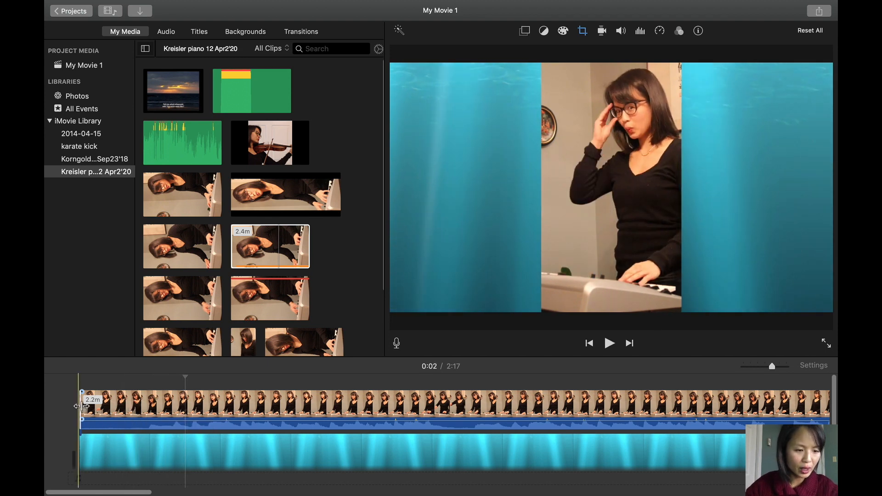
pyautogui.moveTo(136, 422); pyautogui.dragTo(169, 416)
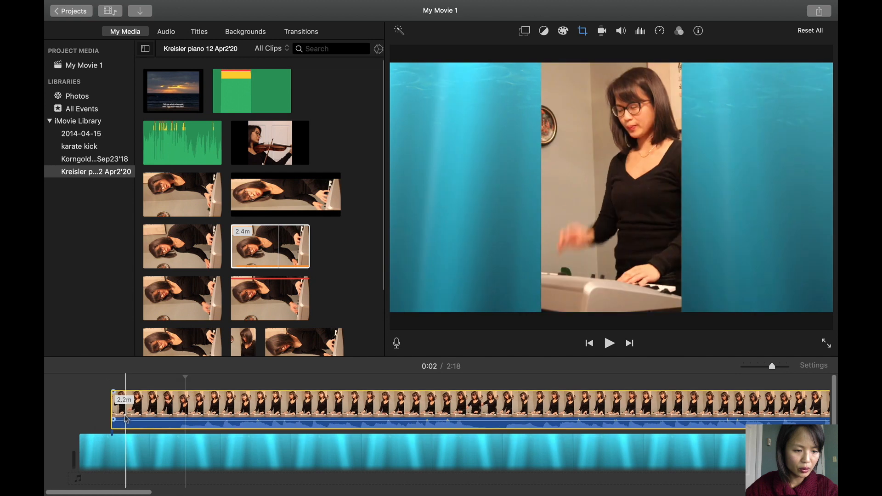
pyautogui.moveTo(109, 410); pyautogui.dragTo(77, 409)
pyautogui.press('space')
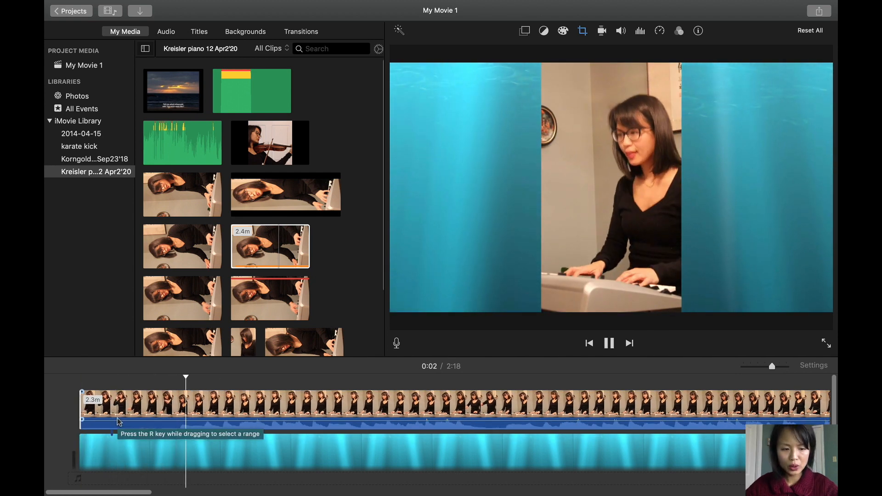
pyautogui.press('space')
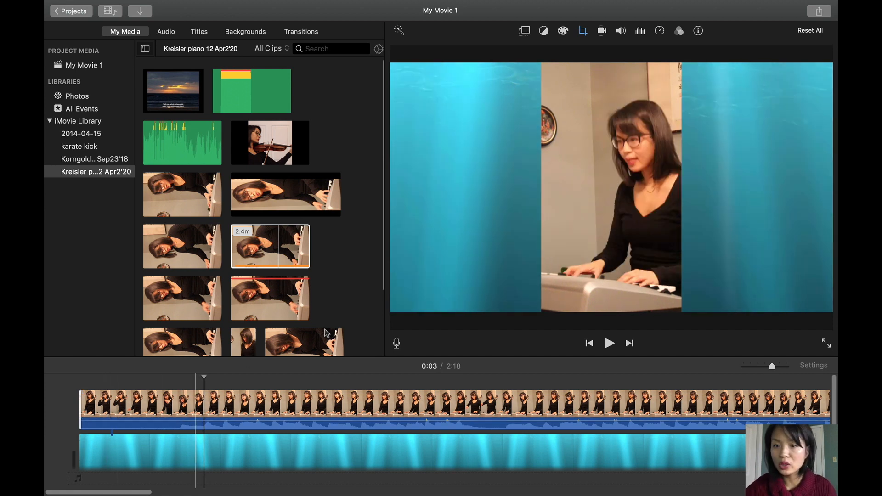
# Step: Set the piano clip's video overlay mode to Picture in Picture
pyautogui.click(525, 31)
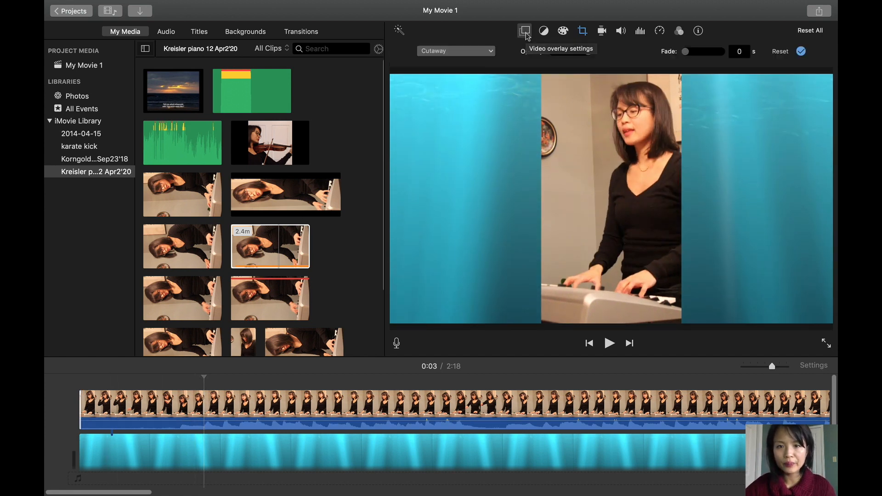
pyautogui.click(493, 49)
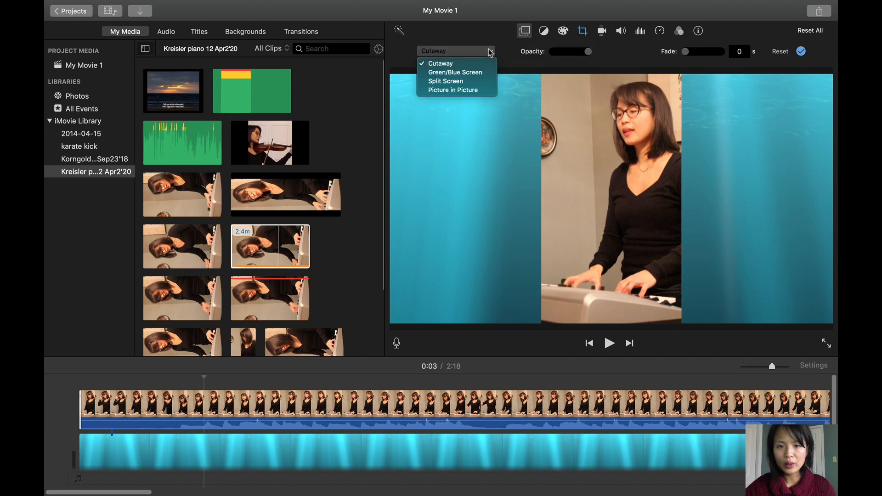
pyautogui.click(476, 94)
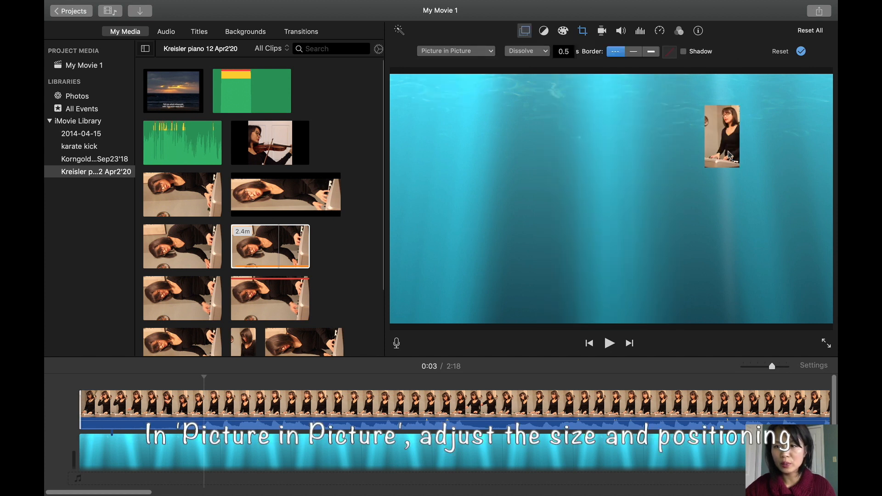
pyautogui.click(473, 51)
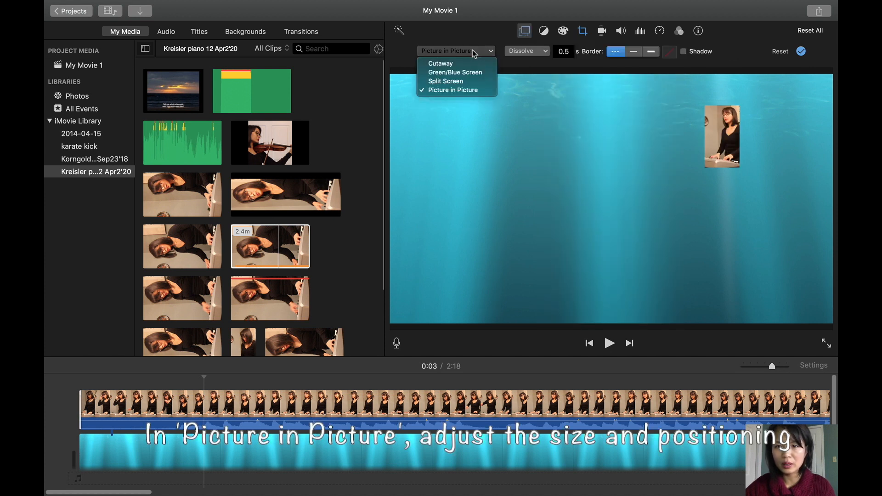
pyautogui.click(472, 93)
# Step: Enlarge the piano picture-in-picture to the full height of the video frame and fit it against the frame's right edge
pyautogui.click(529, 404)
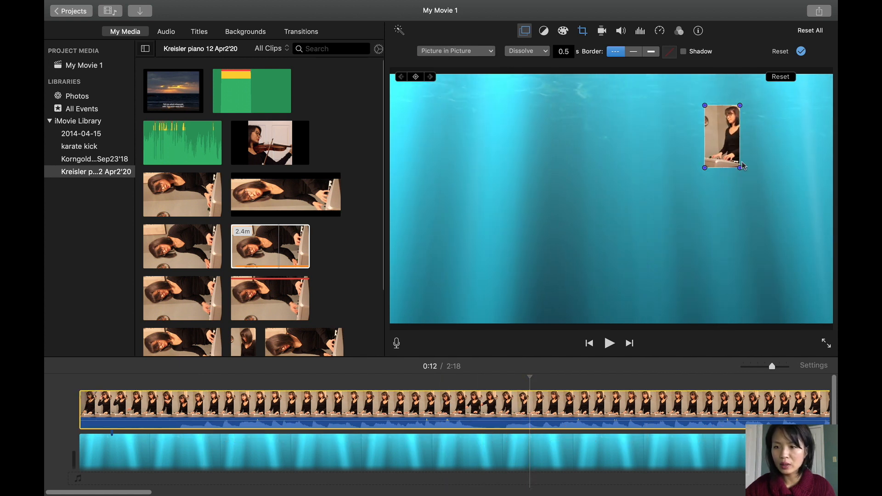
pyautogui.moveTo(740, 170); pyautogui.dragTo(833, 209)
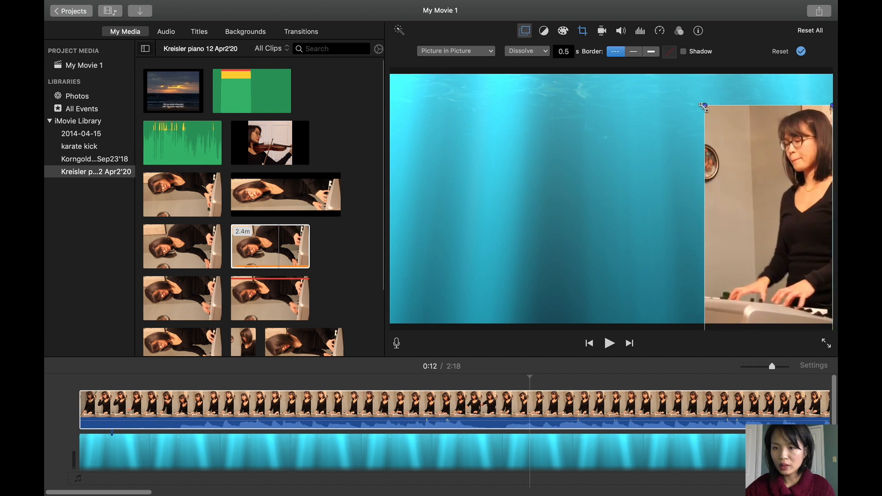
pyautogui.moveTo(702, 105); pyautogui.dragTo(686, 90)
pyautogui.moveTo(735, 169); pyautogui.dragTo(735, 169)
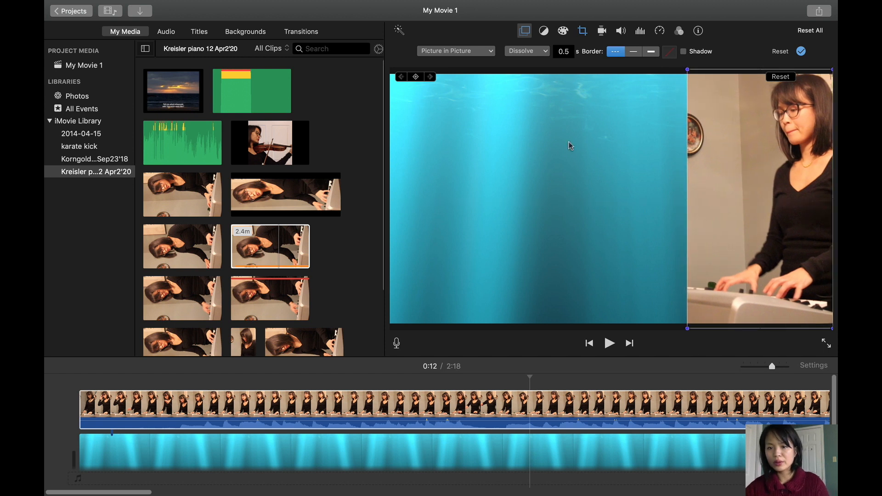
# Step: Play the movie from about 0:12 and again from the beginning to check how the piano picture appears over the background
pyautogui.press('space')
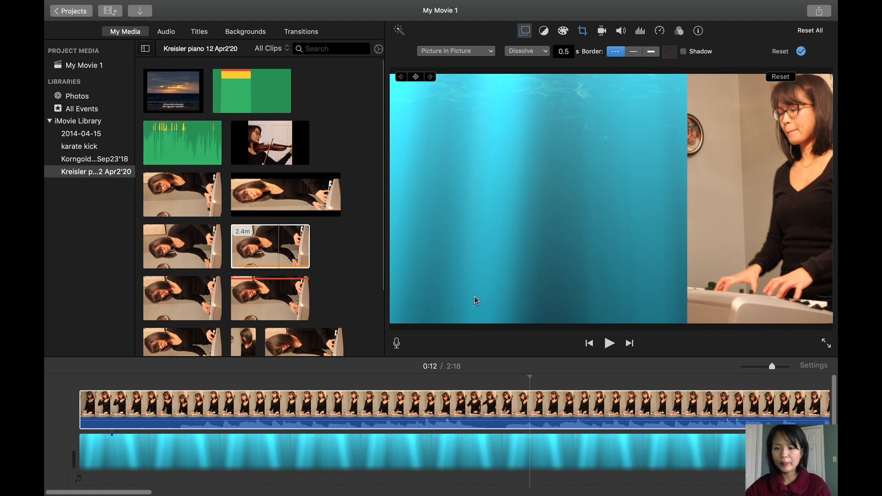
pyautogui.press('space')
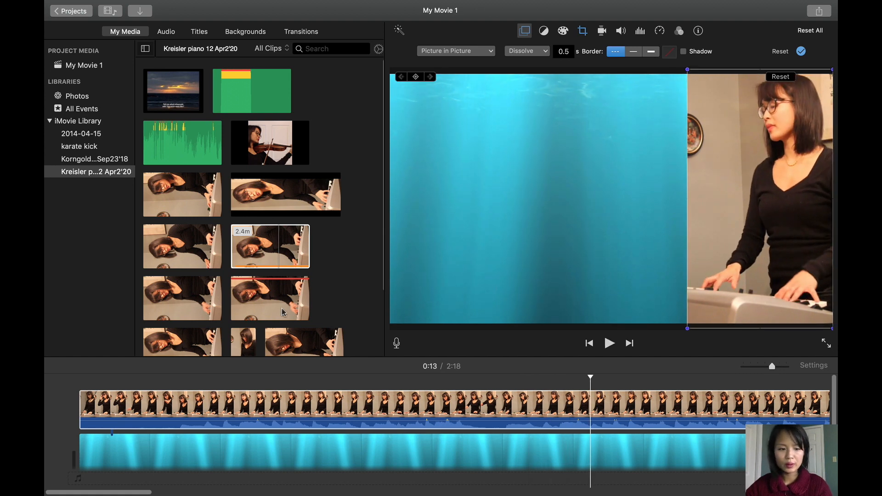
pyautogui.click(83, 386)
pyautogui.press('space')
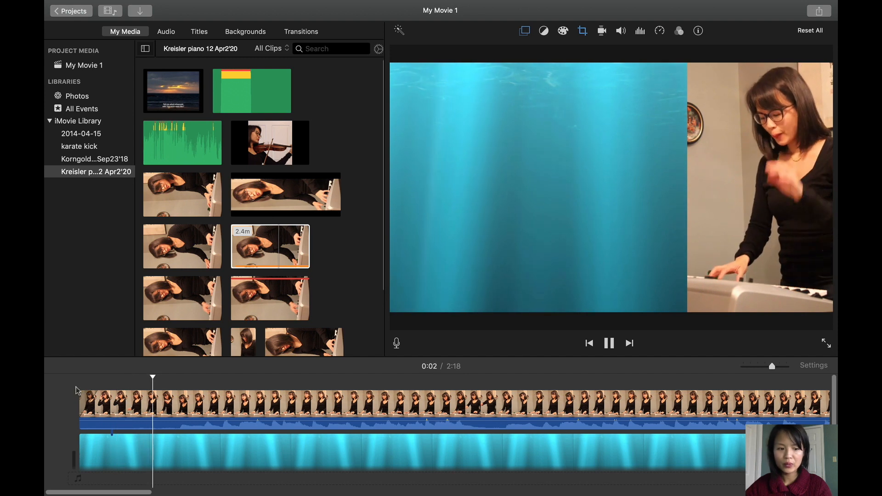
pyautogui.press('space')
pyautogui.click(79, 405)
pyautogui.press('space')
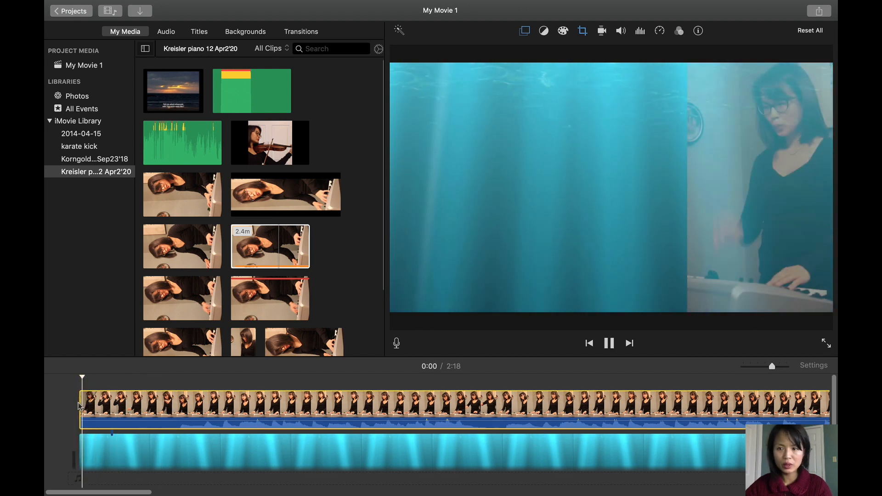
pyautogui.press('space')
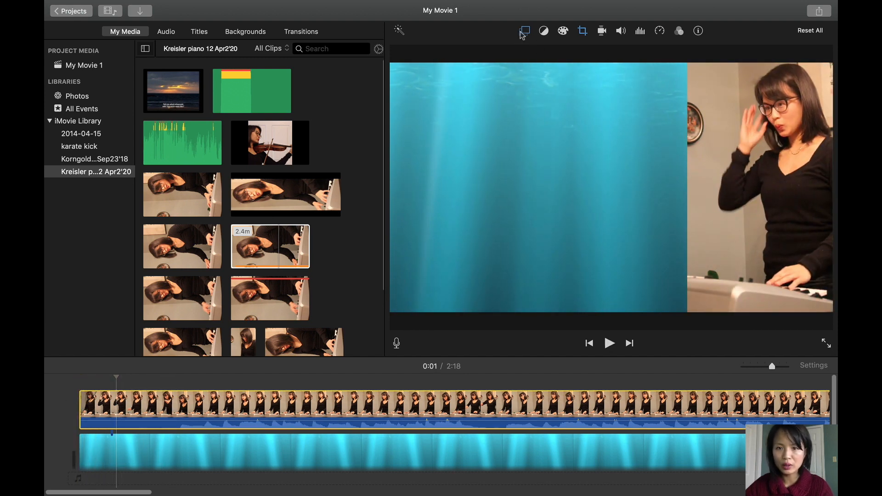
# Step: Keep Dissolve as the piano picture-in-picture's transition, set its duration to 0 seconds, and play the clip briefly
pyautogui.click(524, 32)
pyautogui.click(535, 56)
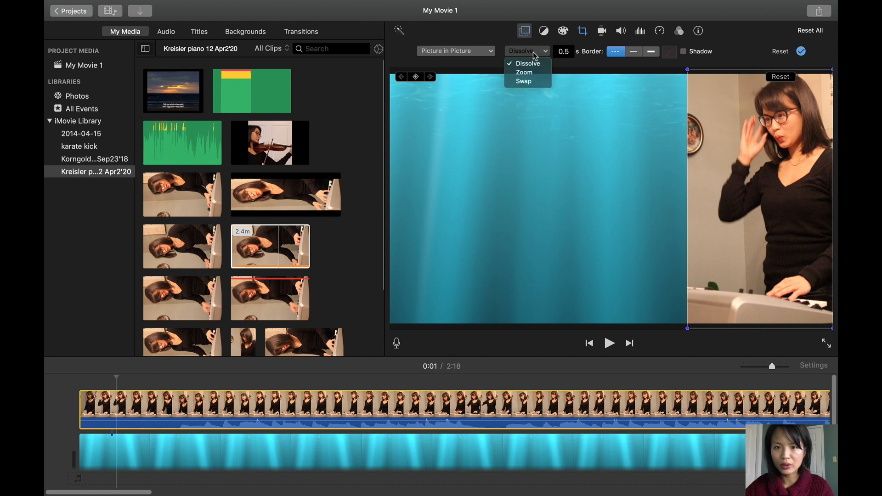
pyautogui.click(524, 64)
pyautogui.click(564, 52)
pyautogui.write('0')
pyautogui.press('Return')
pyautogui.press('space')
pyautogui.press('space')
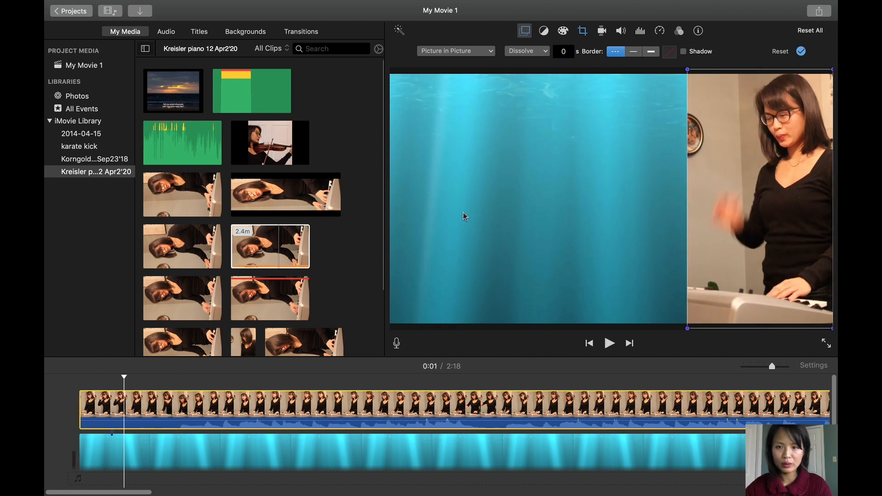
# Step: Set the piano picture-in-picture's dissolve duration to 1 second and play the clip from its beginning
pyautogui.click(568, 53)
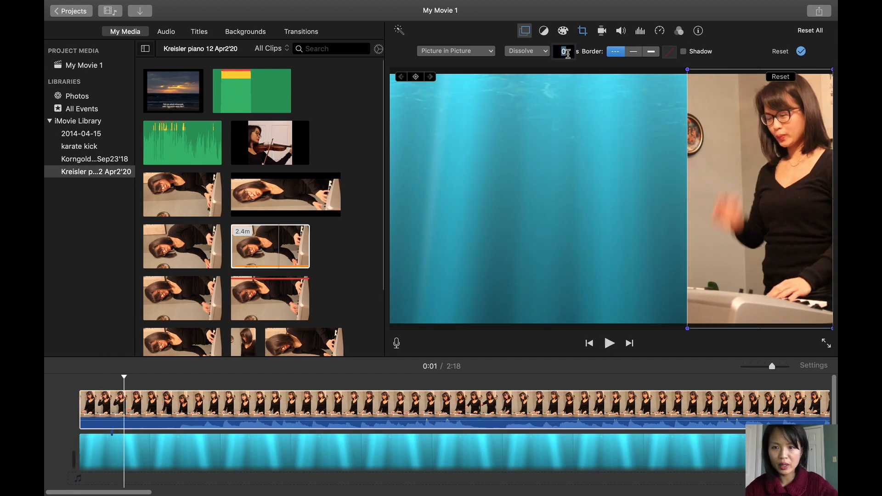
pyautogui.write('1')
pyautogui.press('Return')
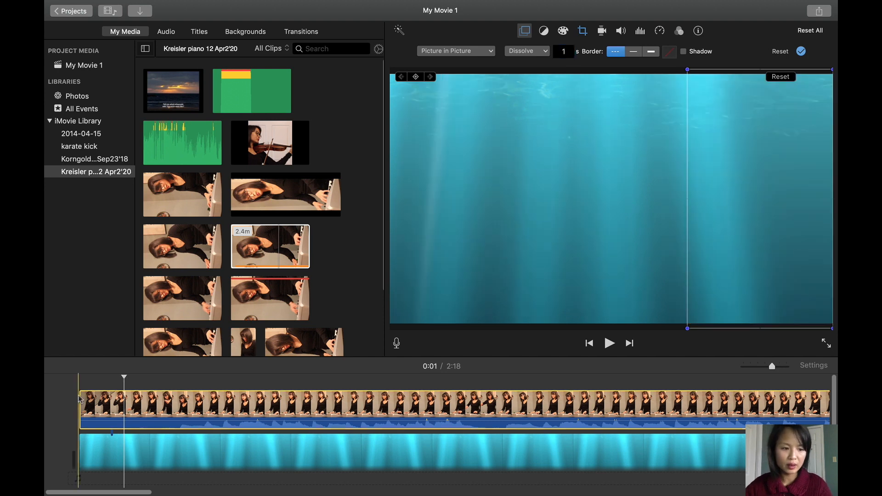
pyautogui.click(81, 397)
pyautogui.press('space')
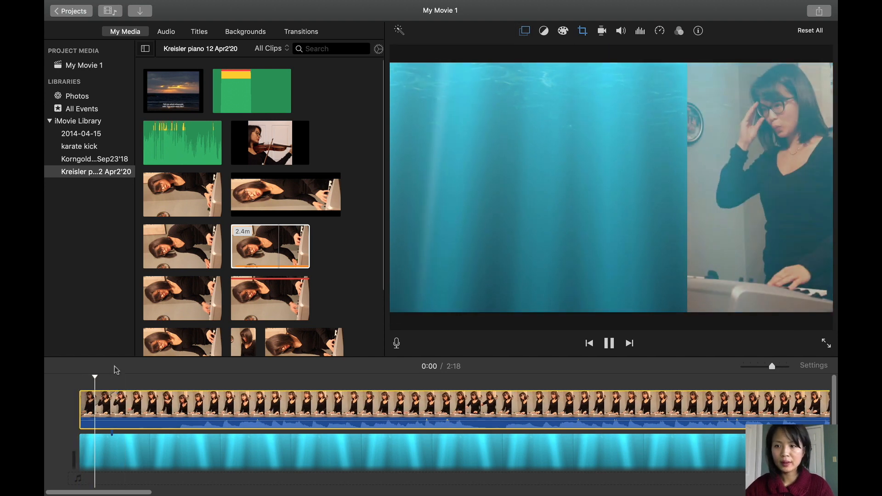
pyautogui.press('space')
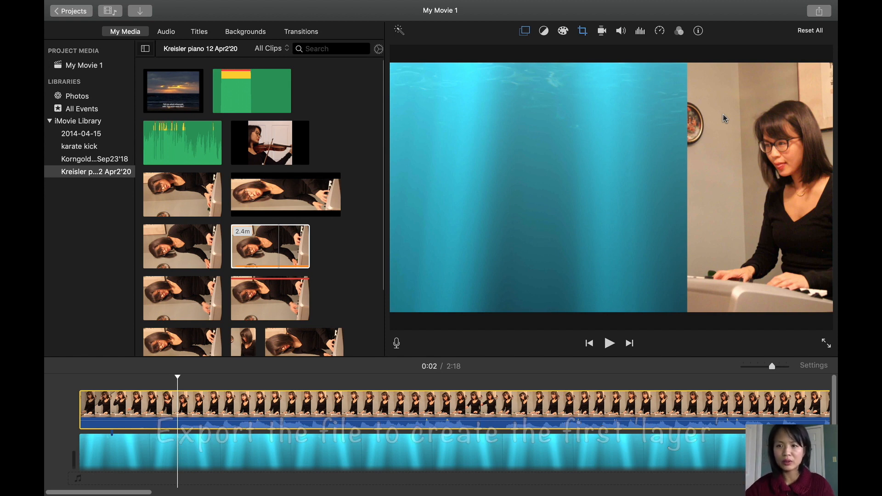
# Step: Start exporting the movie as a file and title the export test
pyautogui.click(819, 11)
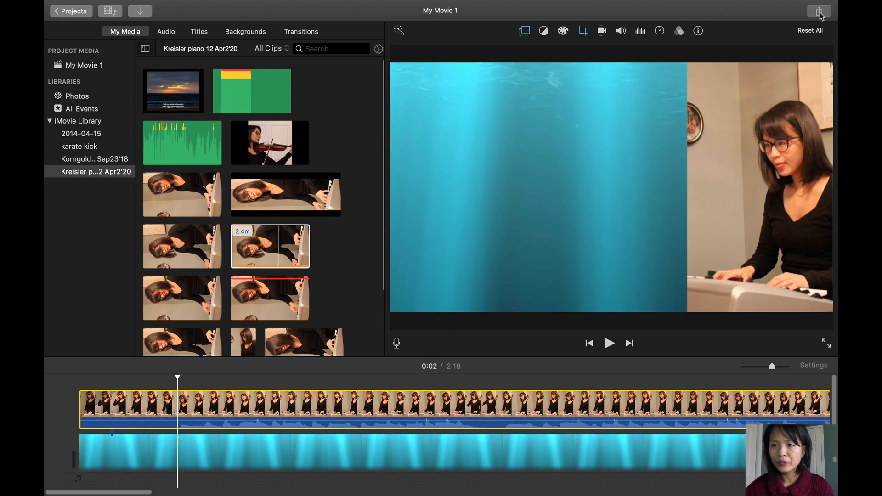
pyautogui.click(732, 135)
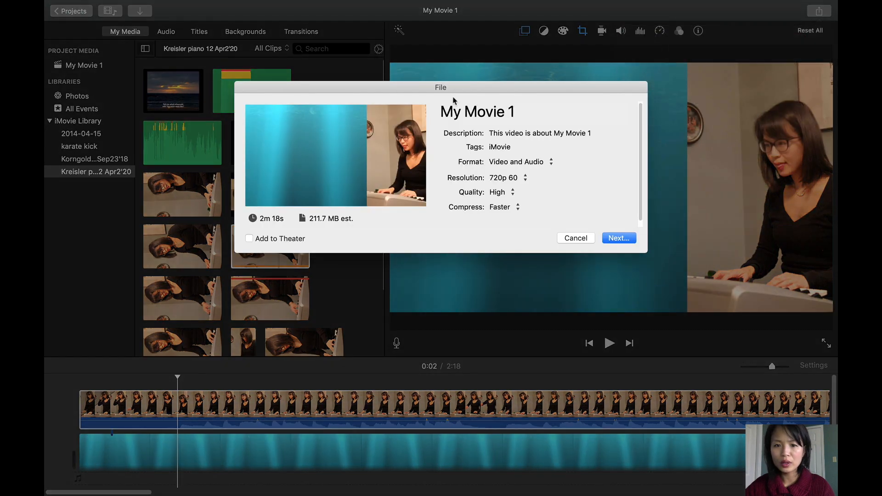
pyautogui.click(518, 112)
pyautogui.write('test')
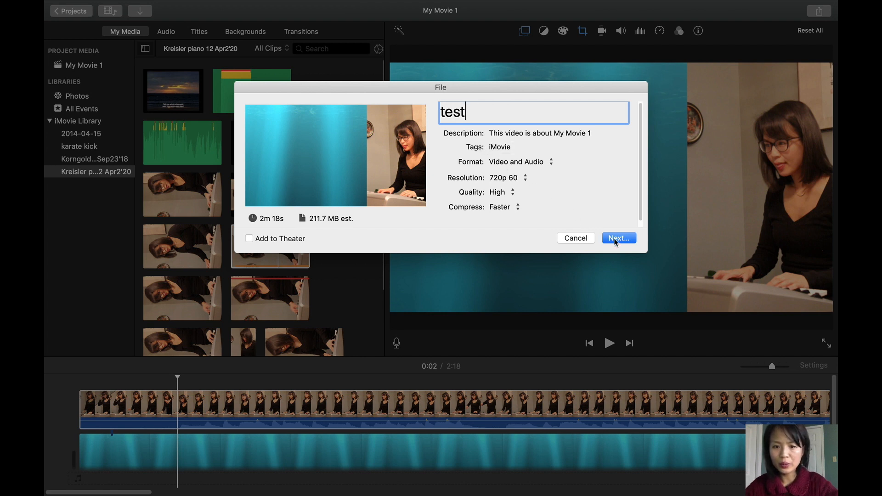
# Step: Set the export to the lowest quality and a resolution of 540p 60
pyautogui.click(513, 193)
pyautogui.click(513, 175)
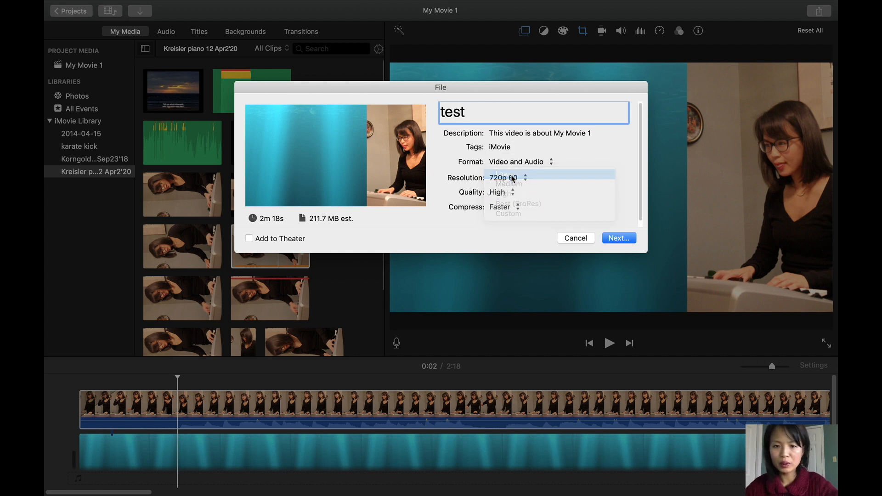
pyautogui.click(524, 179)
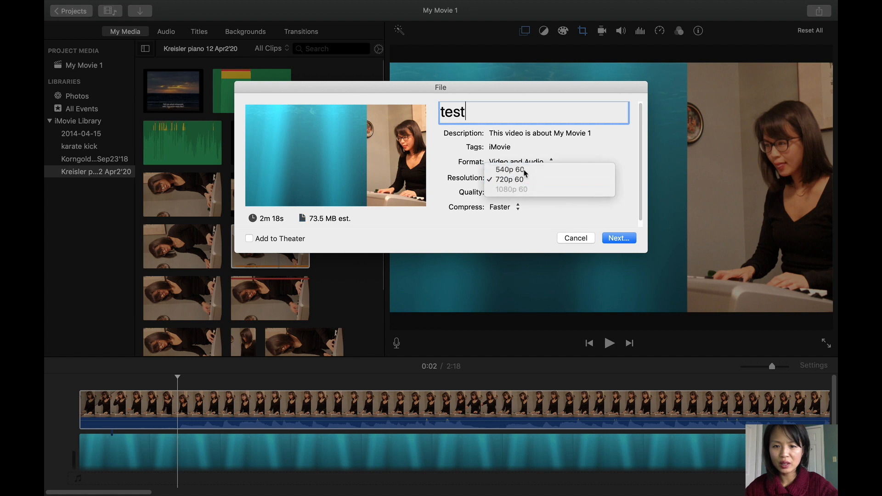
pyautogui.click(524, 171)
# Step: Save the export to the Desktop as test.mp4, replacing the existing file, and show the exported file in Finder
pyautogui.click(619, 238)
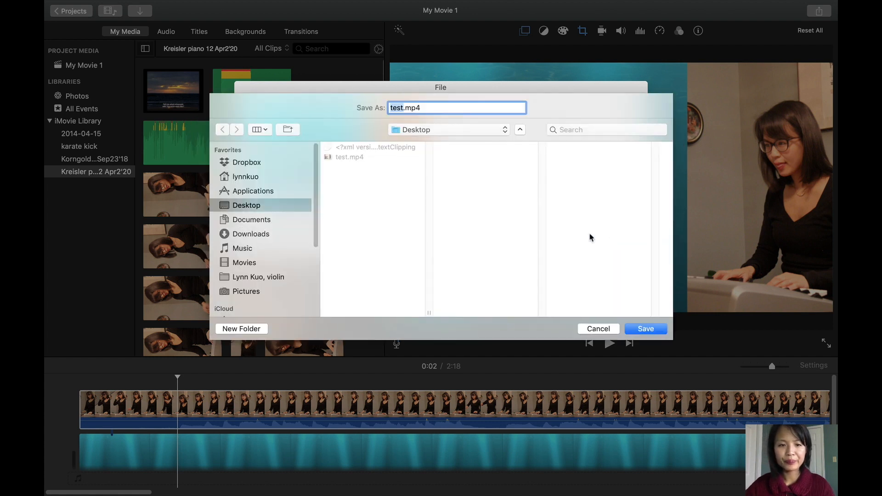
pyautogui.click(639, 334)
pyautogui.click(510, 161)
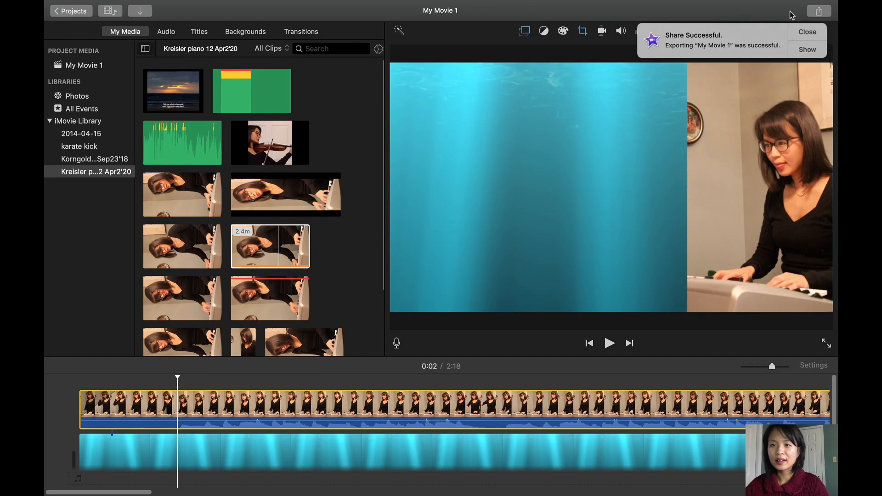
pyautogui.click(800, 51)
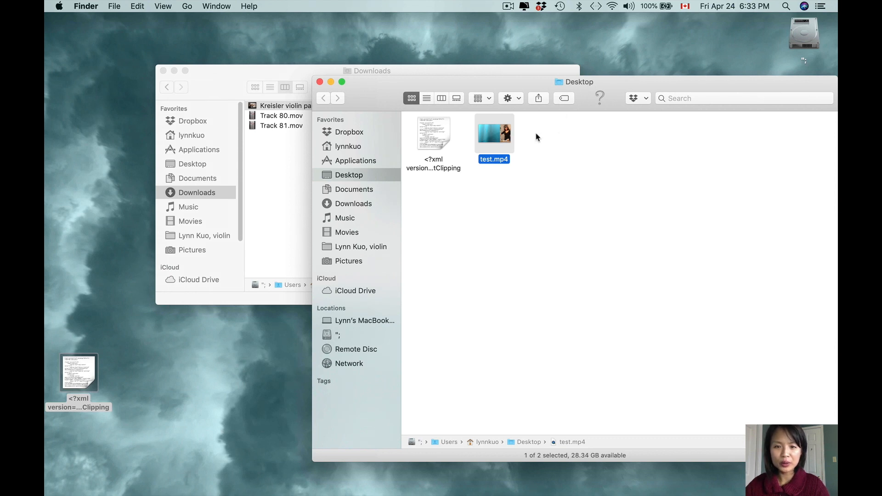
# Step: Switch back to iMovie, take its window out of full screen and reposition it so test.mp4 in the Desktop folder is uncovered
pyautogui.moveTo(343, 491)
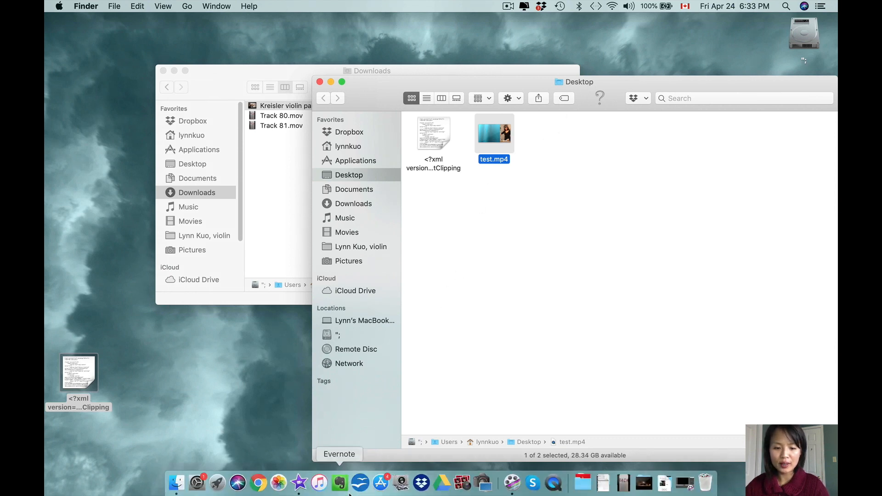
pyautogui.click(299, 488)
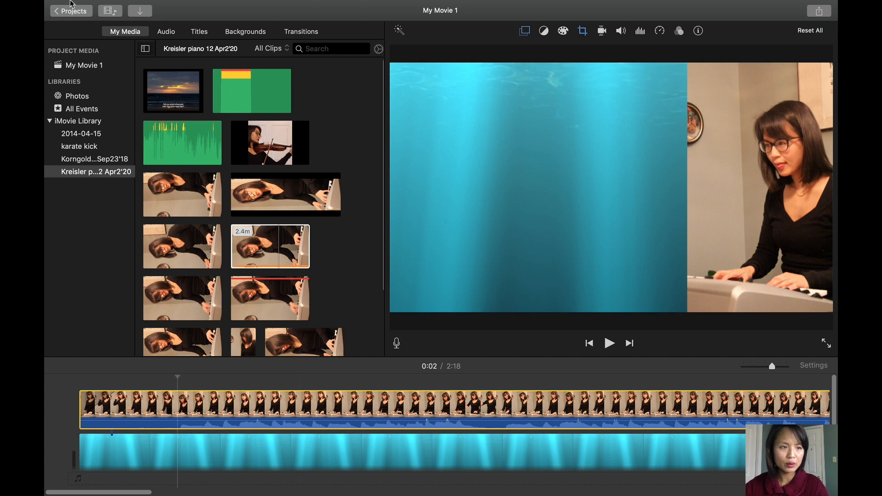
pyautogui.moveTo(202, 7)
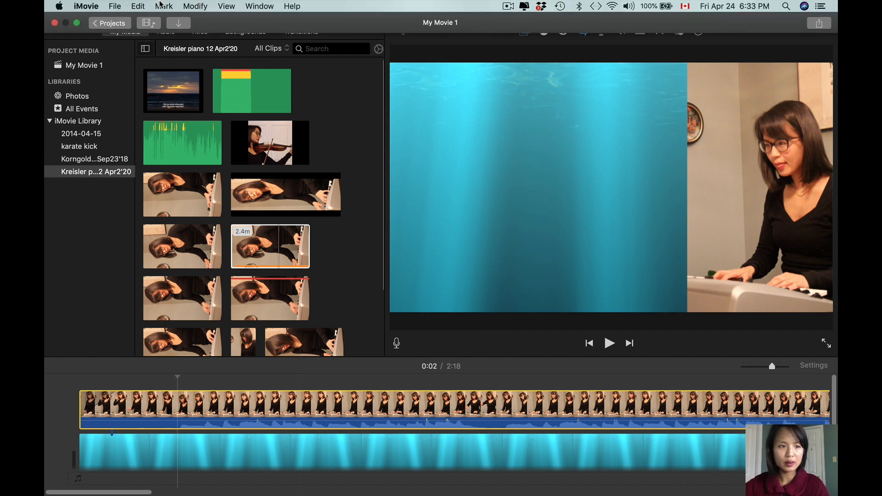
pyautogui.click(78, 23)
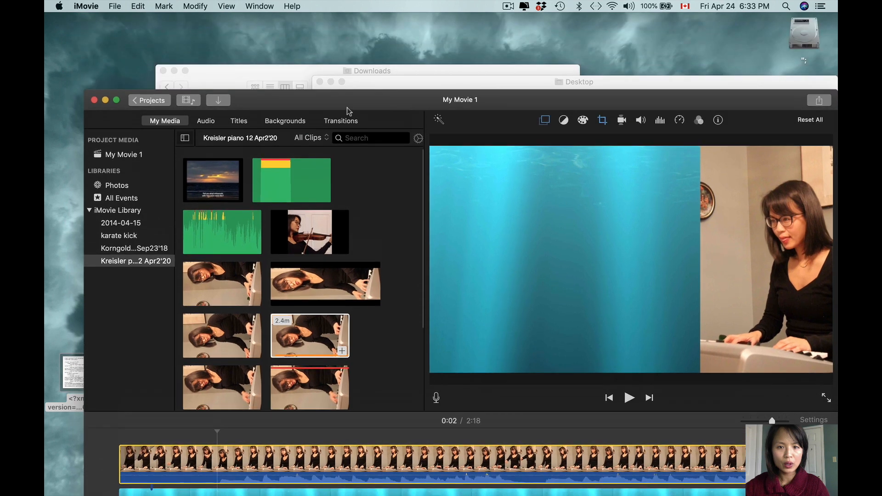
pyautogui.moveTo(348, 108); pyautogui.dragTo(376, 157)
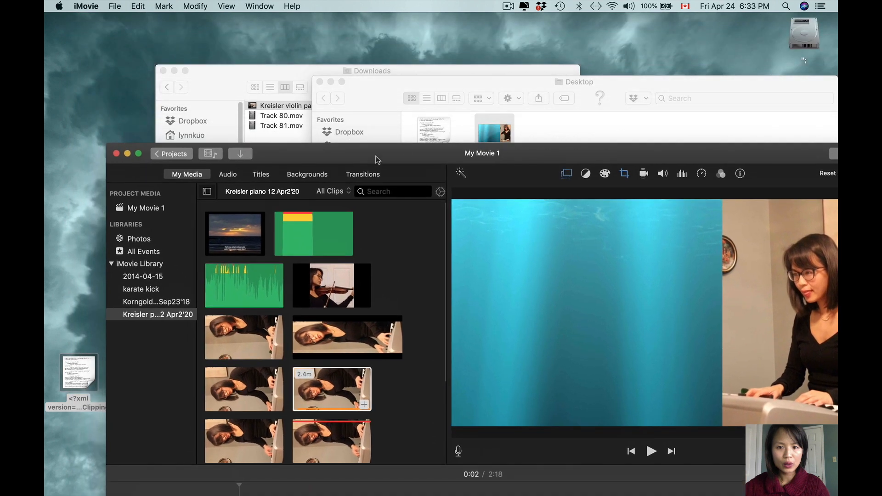
# Step: Import test.mp4 from the Desktop folder into the Kreisler piano 12 Apr2'20 event and move the iMovie window back up
pyautogui.click(484, 120)
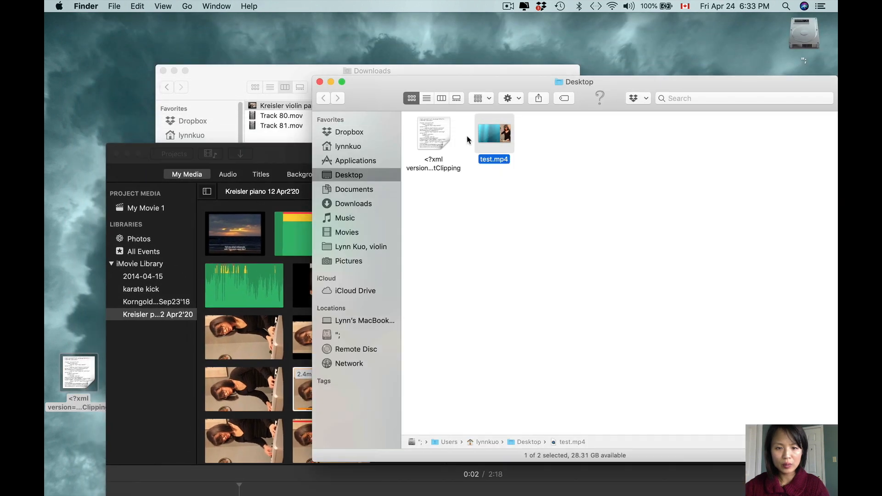
pyautogui.moveTo(484, 121); pyautogui.dragTo(209, 250)
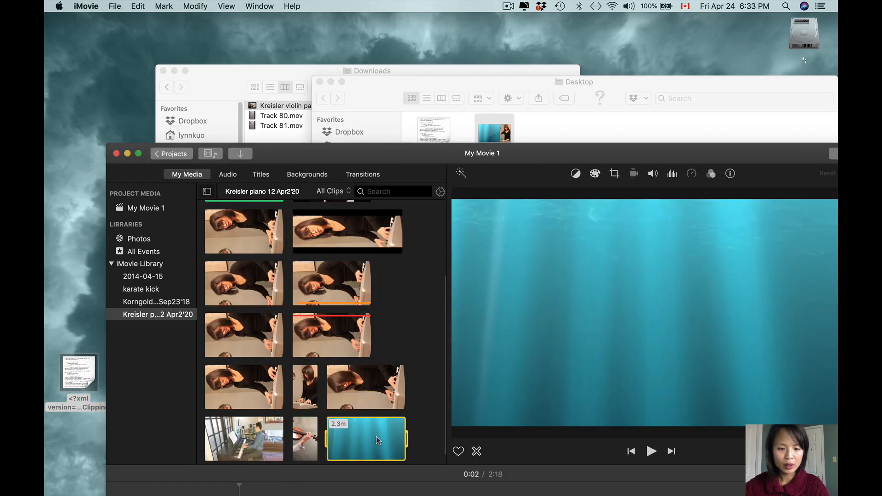
pyautogui.moveTo(394, 157); pyautogui.dragTo(386, 52)
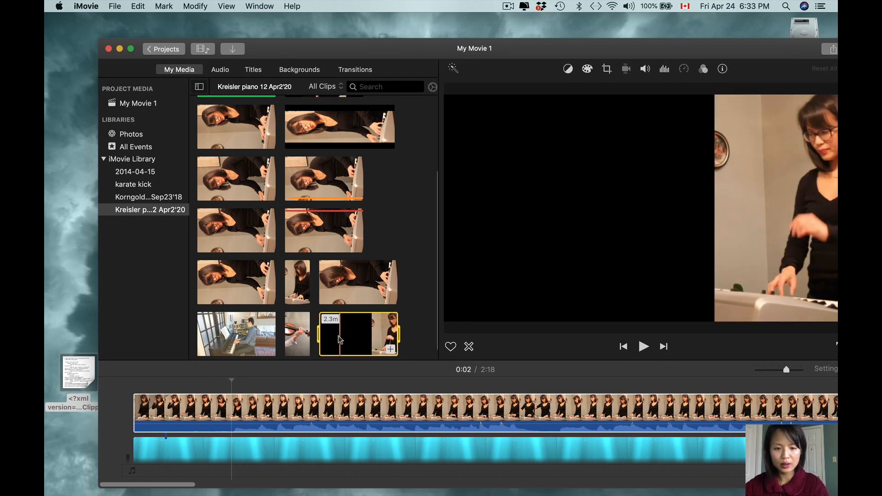
# Step: Play parts of the imported test clip in the media browser to check it
pyautogui.press('space')
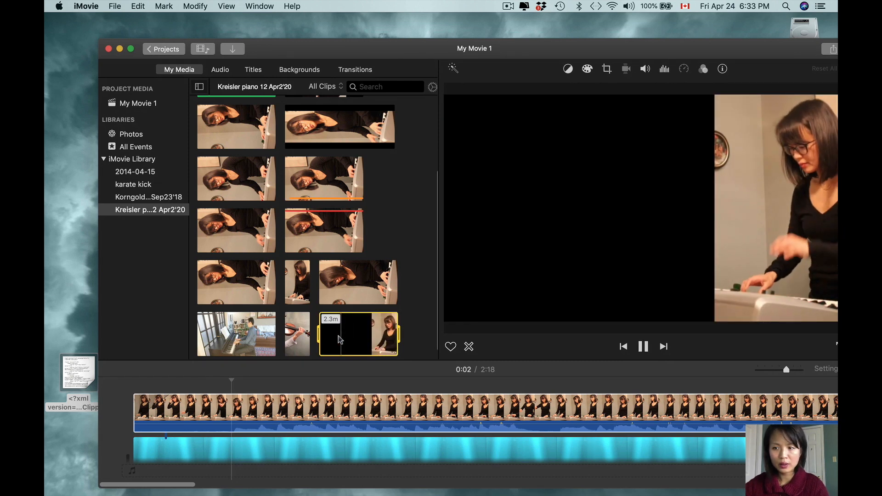
pyautogui.press('space')
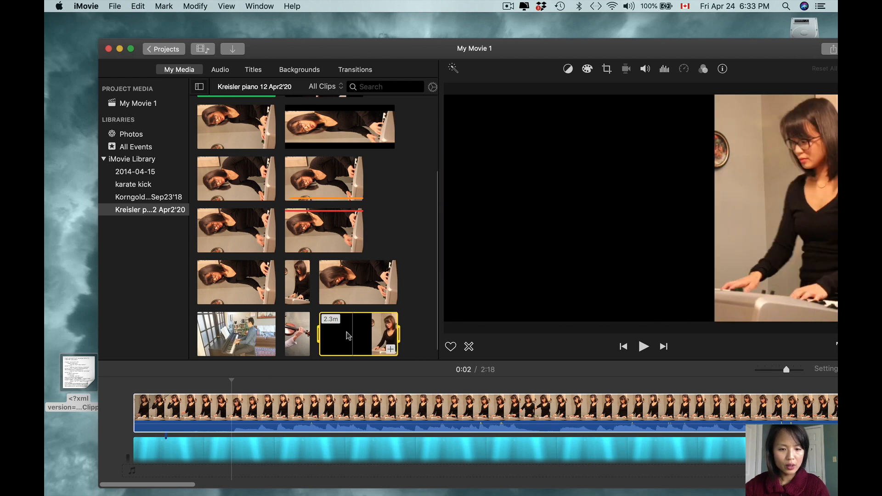
pyautogui.press('space')
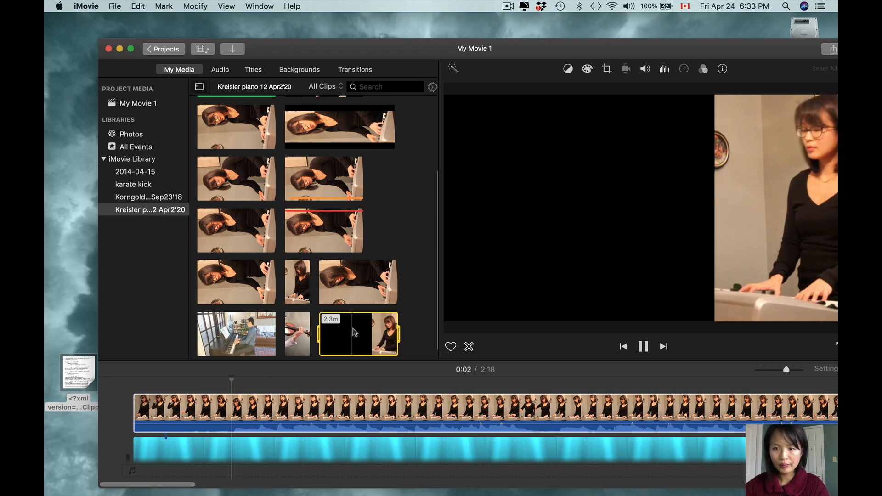
pyautogui.press('space')
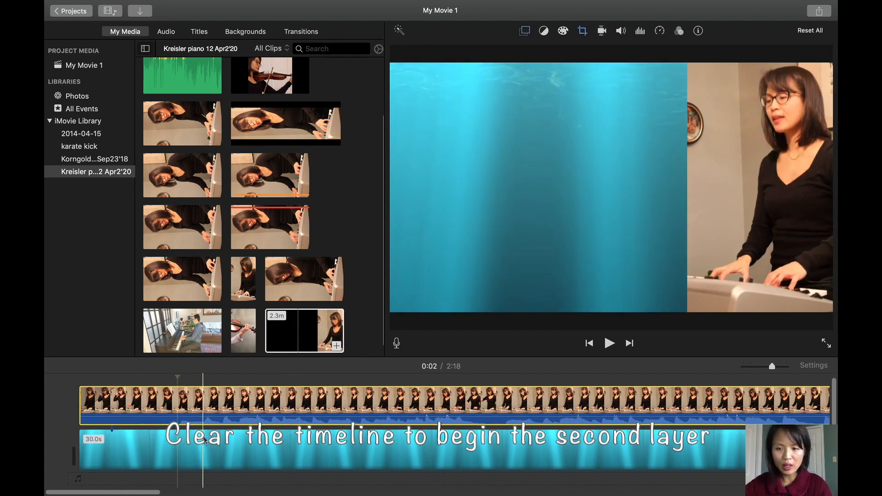
# Step: Clear the timeline by deleting the piano picture-in-picture clip and the Underwater background
pyautogui.click(333, 334)
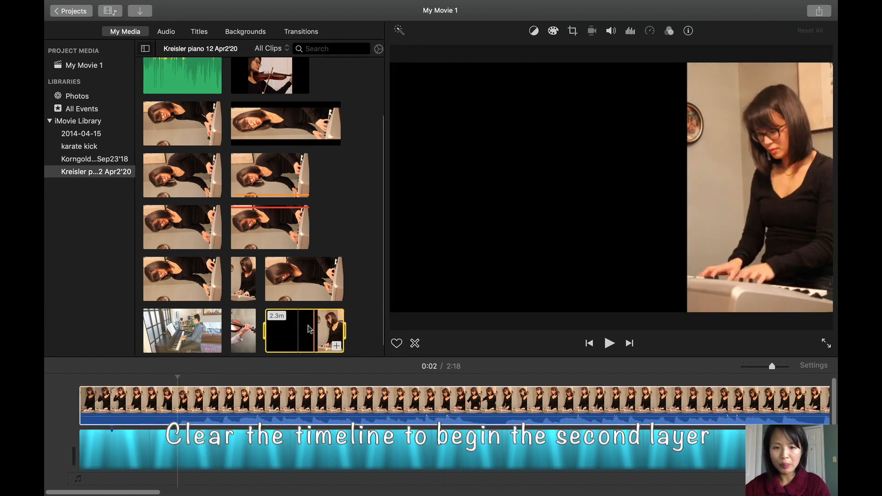
pyautogui.click(236, 404)
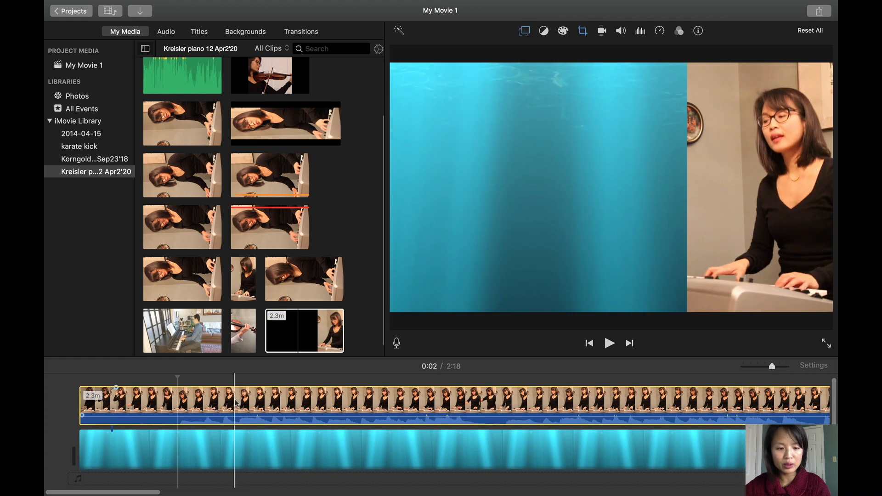
pyautogui.press('Delete')
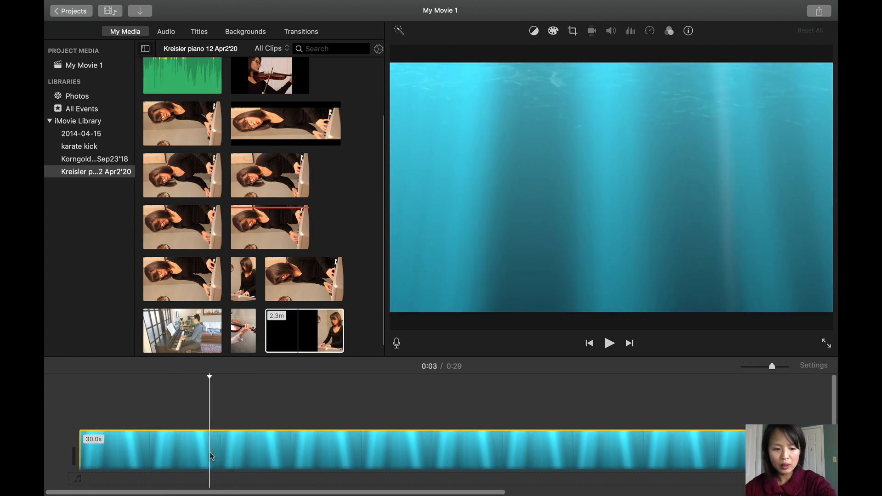
pyautogui.click(226, 437)
pyautogui.press('Delete')
# Step: Place the whole imported test clip at the start of the empty timeline and set the playhead to about 0:11
pyautogui.click(307, 332)
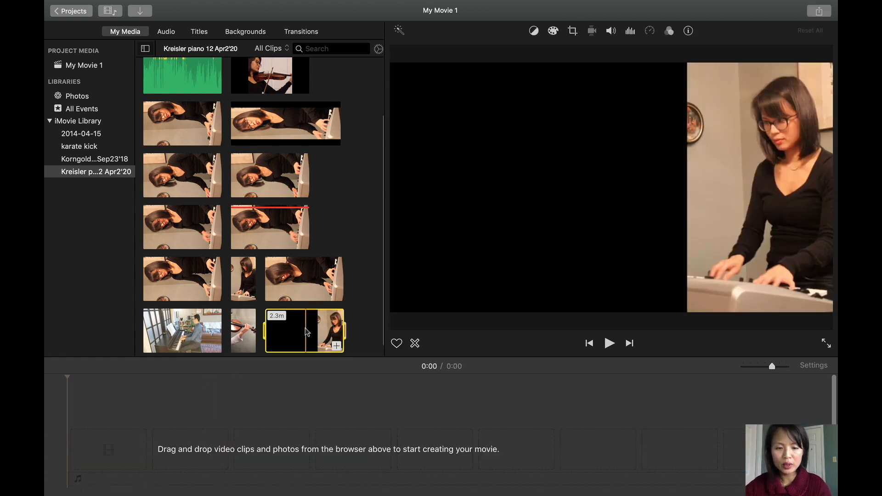
pyautogui.moveTo(307, 332); pyautogui.dragTo(79, 454)
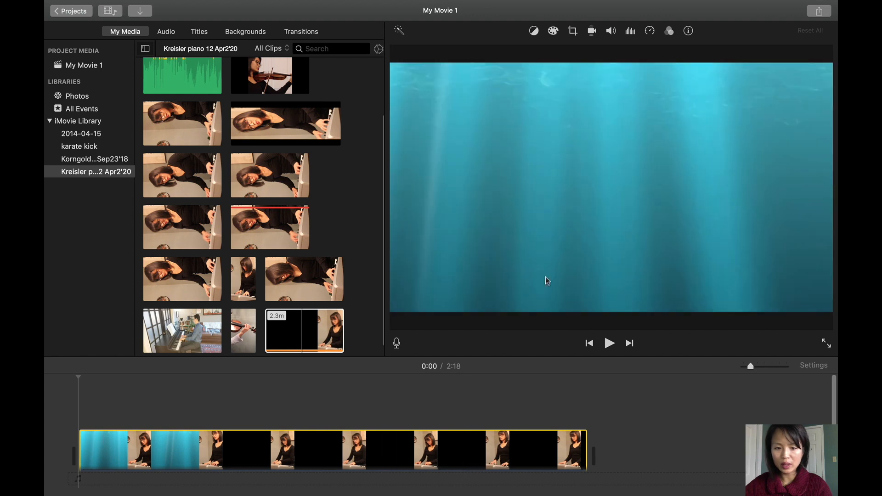
pyautogui.click(121, 457)
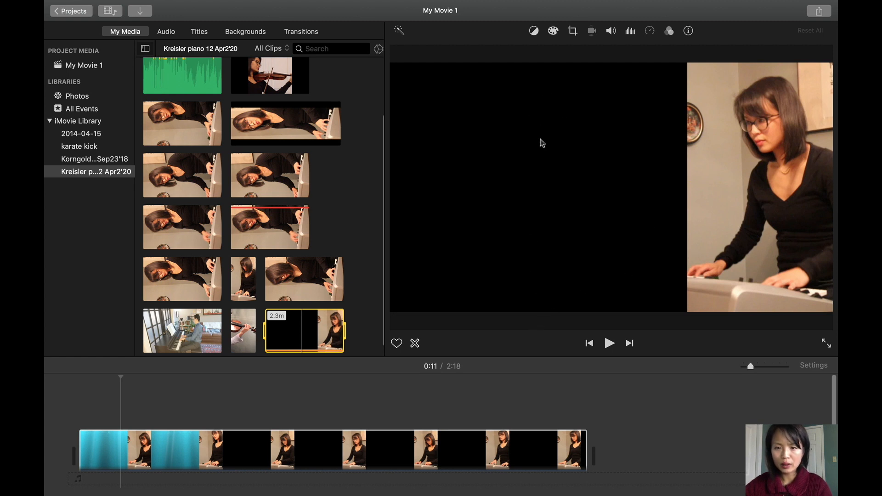
# Step: Narrow the violin clip's crop in the media browser to a tall portrait strip centred on the player and violin, keeping the full height
pyautogui.click(260, 90)
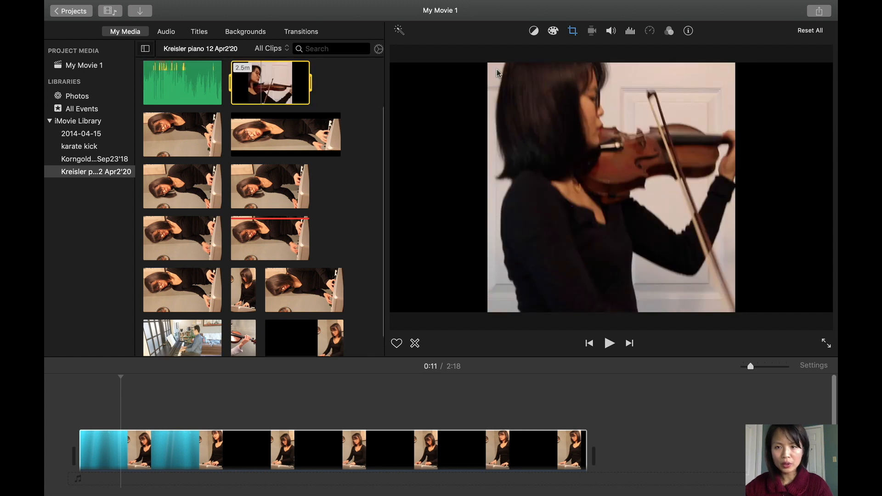
pyautogui.click(573, 32)
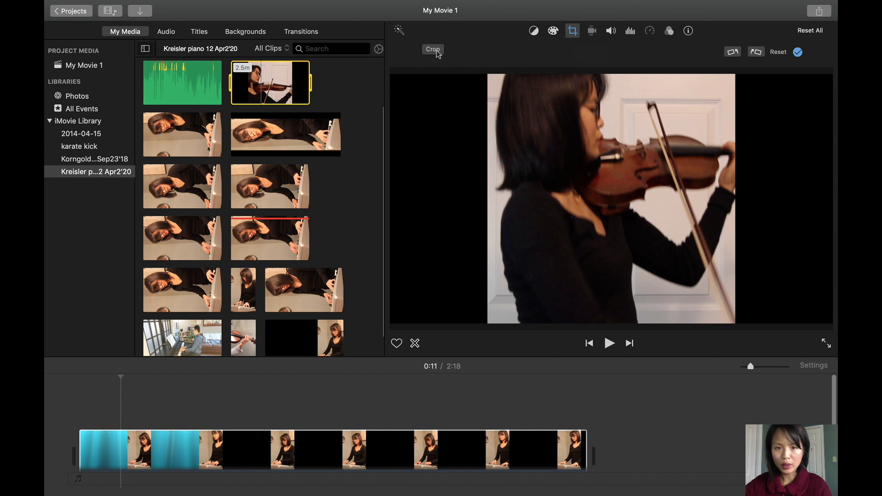
pyautogui.click(433, 50)
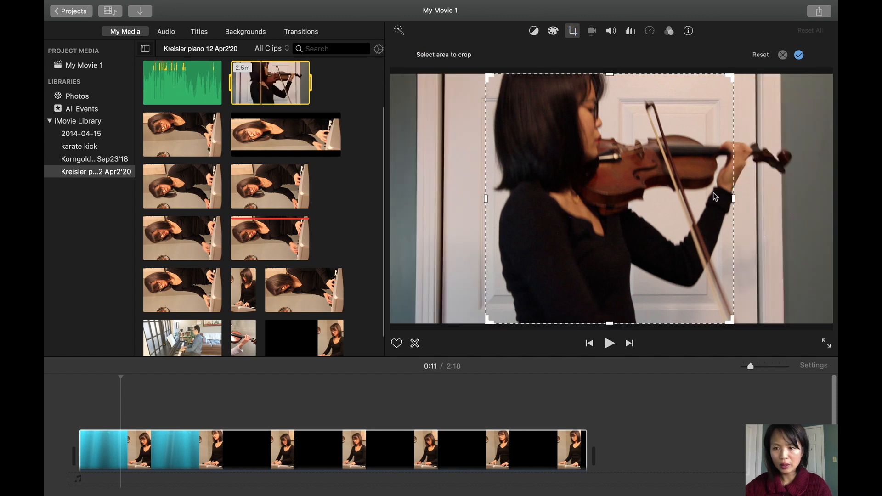
pyautogui.moveTo(734, 200); pyautogui.dragTo(676, 211)
pyautogui.moveTo(488, 202); pyautogui.dragTo(514, 209)
pyautogui.moveTo(630, 209); pyautogui.dragTo(655, 217)
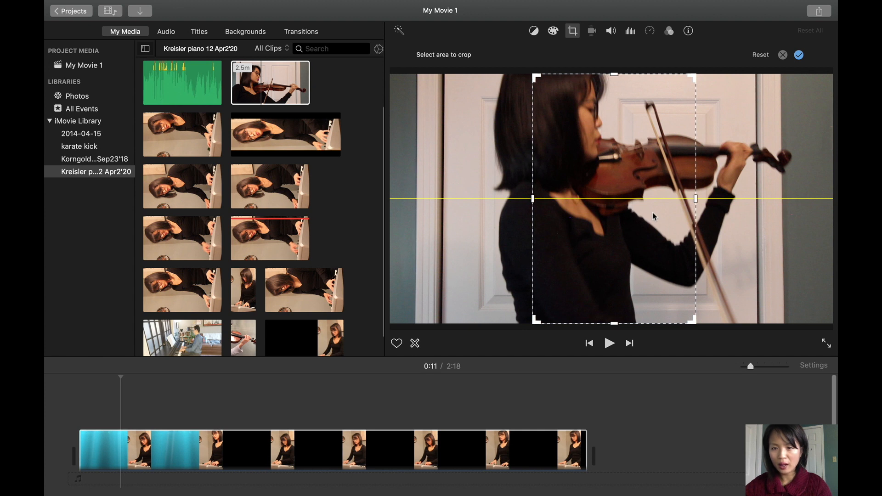
pyautogui.moveTo(653, 213); pyautogui.dragTo(686, 204)
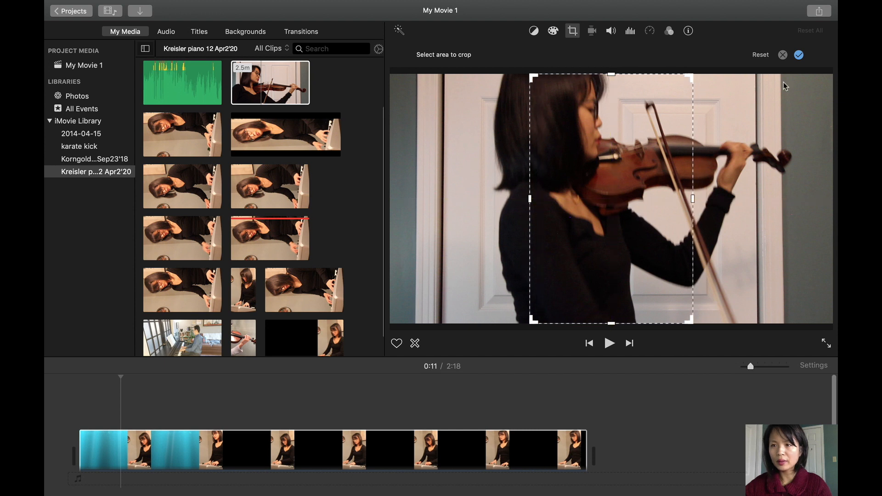
pyautogui.click(799, 55)
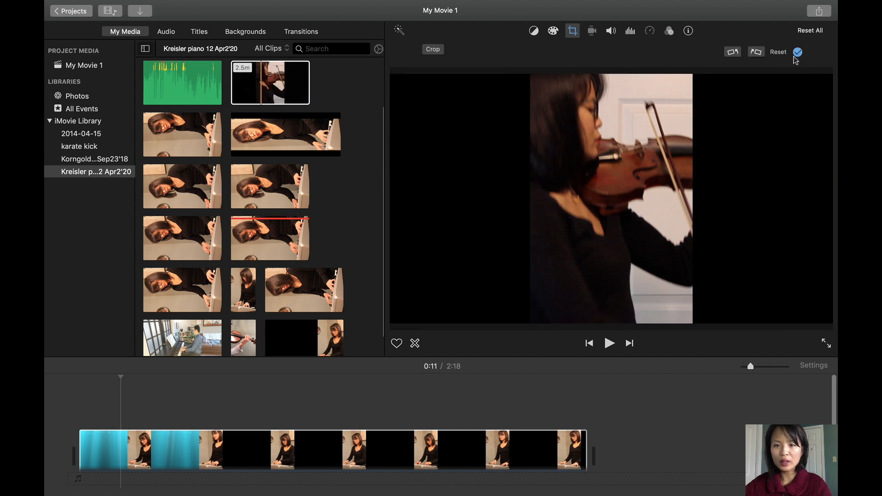
# Step: Place the cropped violin clip above the base clip at the very start of the timeline
pyautogui.click(268, 86)
pyautogui.moveTo(232, 153); pyautogui.dragTo(72, 411)
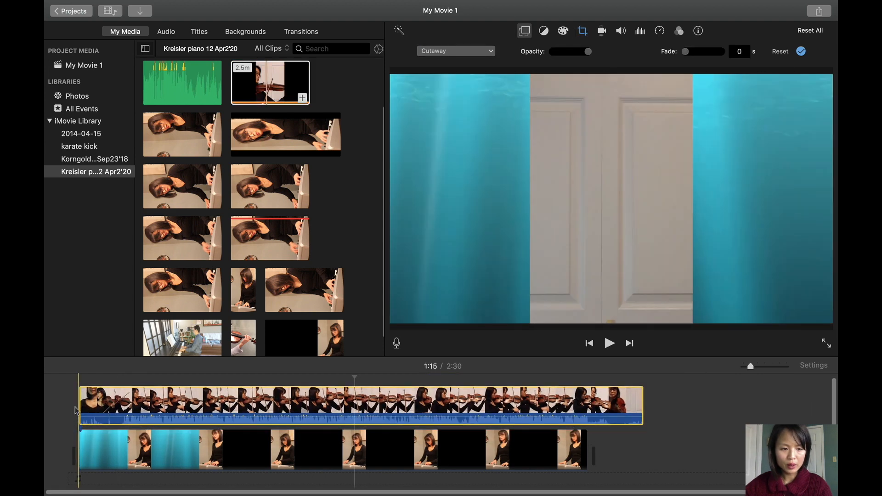
pyautogui.click(136, 405)
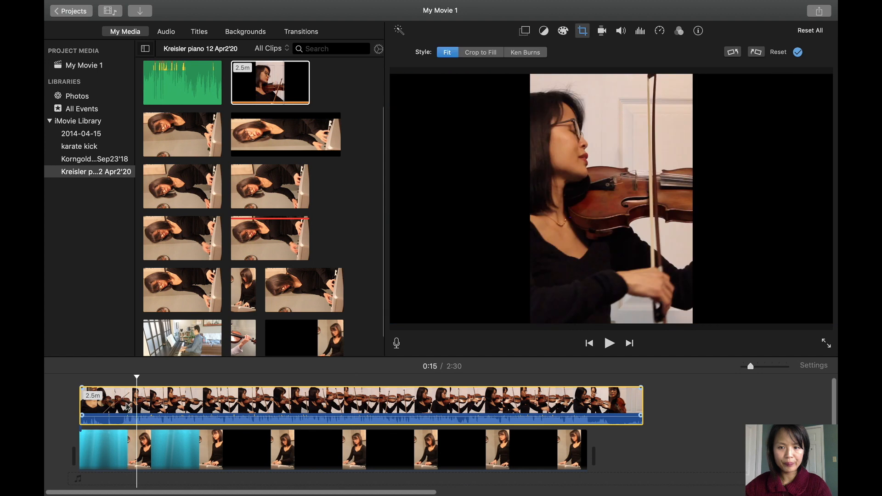
# Step: Find the point just before the violinist starts playing and split the violin clip there, at about 0:08
pyautogui.click(126, 406)
pyautogui.click(108, 405)
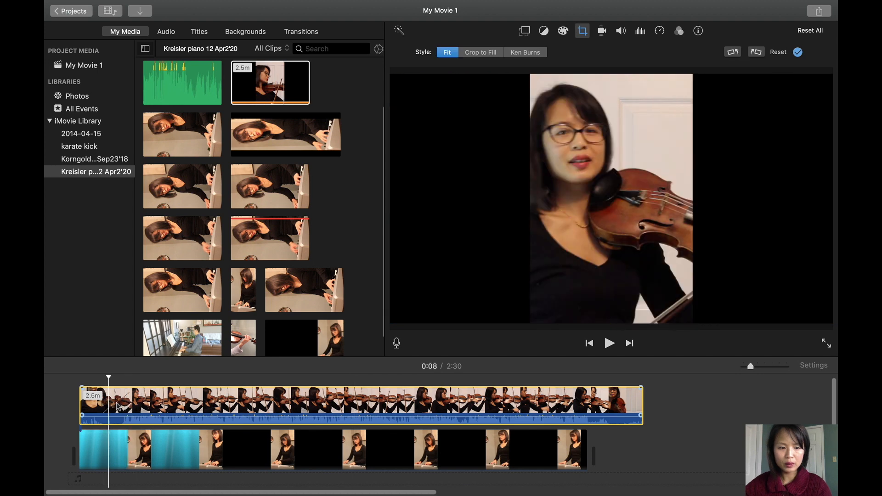
pyautogui.click(119, 406)
pyautogui.click(112, 405)
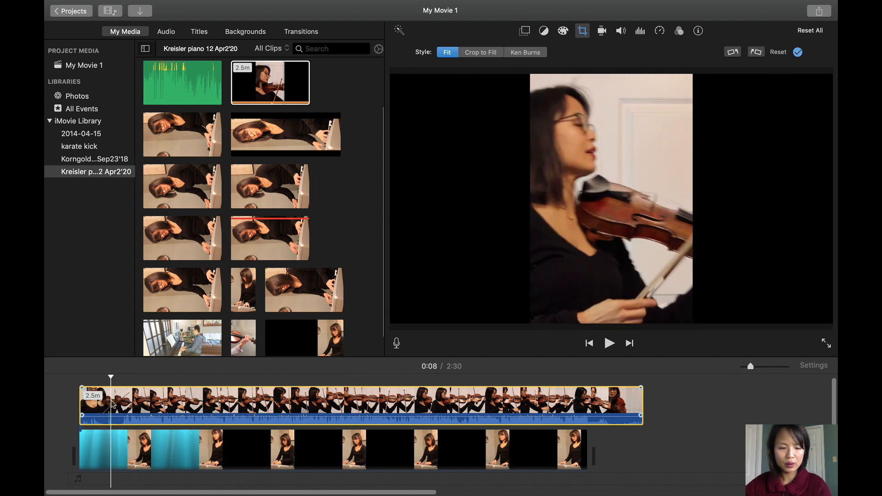
pyautogui.rightClick(113, 407)
pyautogui.click(128, 389)
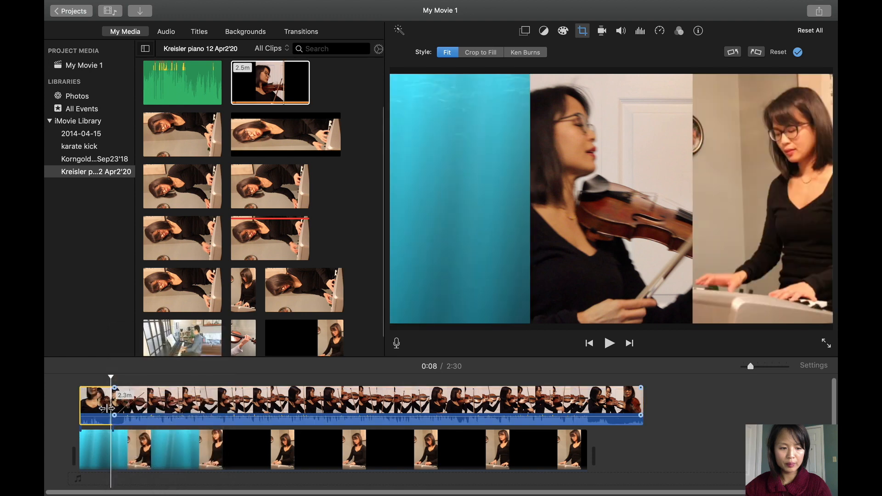
# Step: Delete the leading piece of the split violin clip and slide the remainder to the start of the timeline
pyautogui.click(99, 405)
pyautogui.press('BackSpace')
pyautogui.moveTo(142, 408); pyautogui.dragTo(109, 408)
pyautogui.click(104, 408)
pyautogui.click(73, 408)
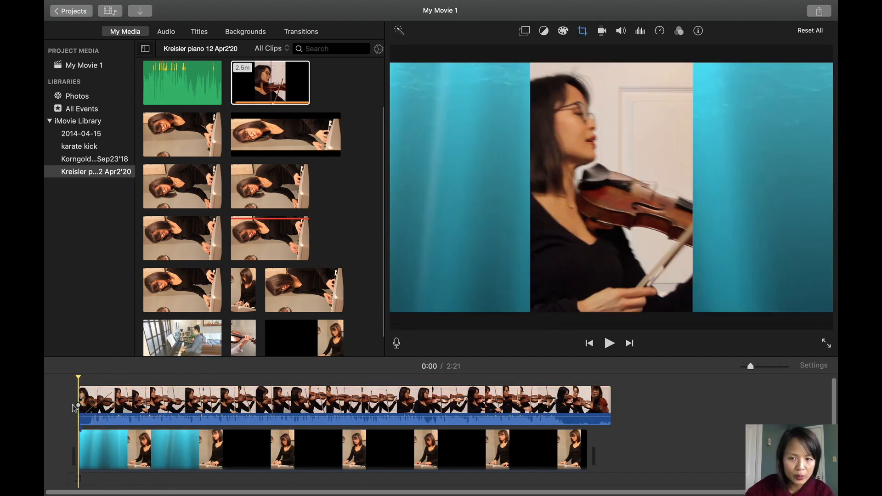
# Step: Try trimming about 3 seconds off the violin clip's start and play the opening to check the sync with the piano
pyautogui.press('space')
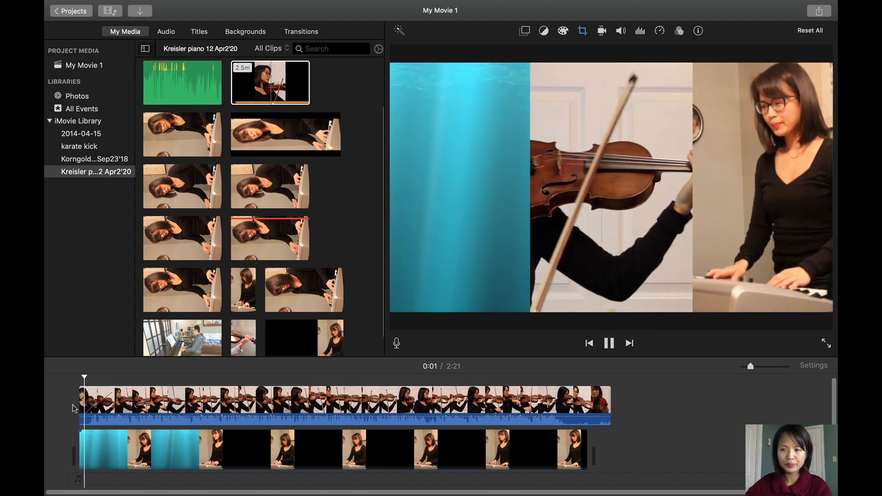
pyautogui.press('space')
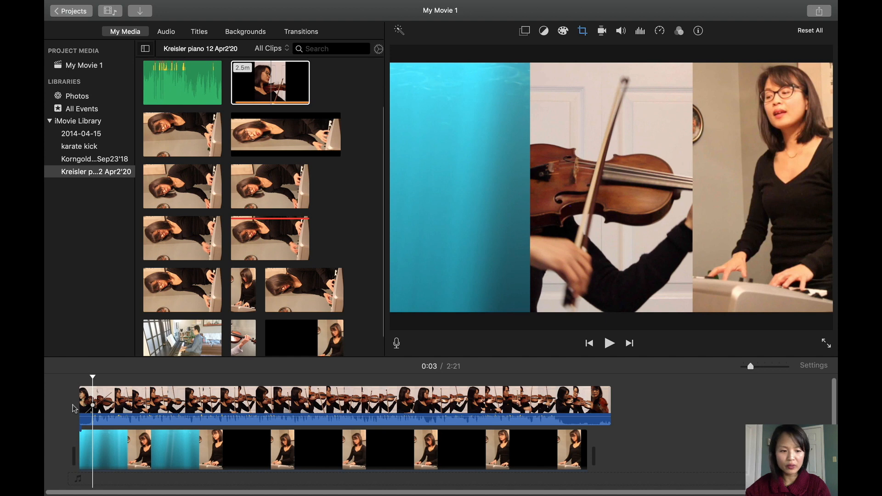
pyautogui.click(82, 409)
pyautogui.moveTo(83, 409); pyautogui.dragTo(95, 408)
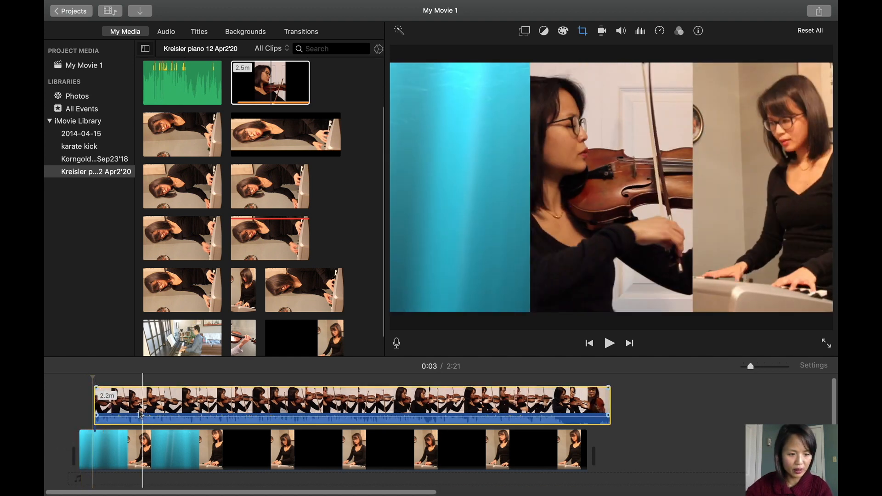
pyautogui.press('space')
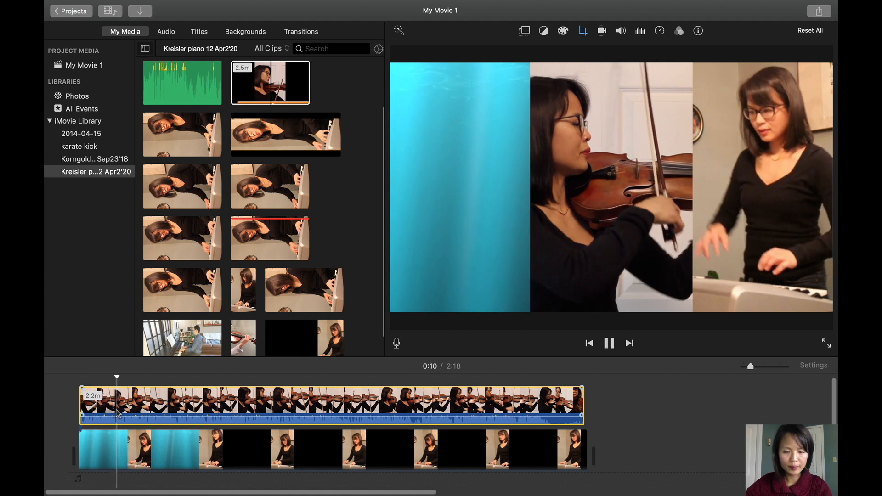
pyautogui.press('space')
# Step: Undo the trimmed violin clip's shift and try restoring a little of its start, playing the opening to check, and undo that
pyautogui.click(92, 415)
pyautogui.press('super+z')
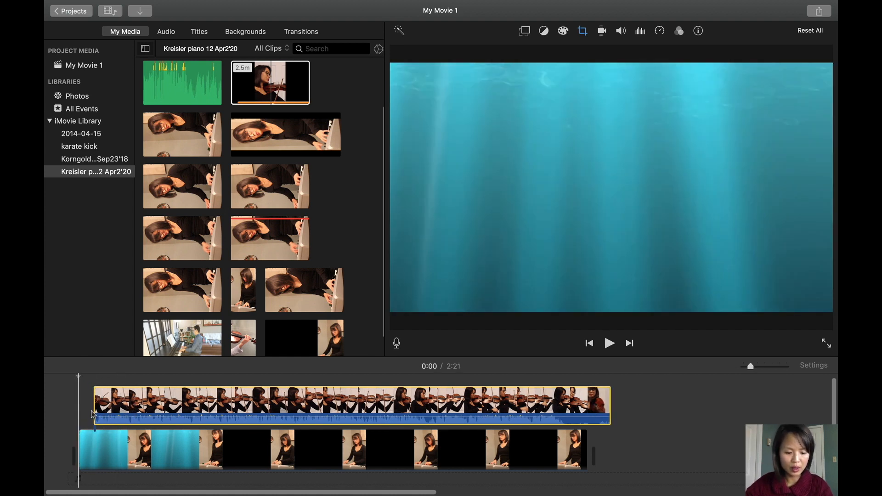
pyautogui.moveTo(92, 415); pyautogui.dragTo(79, 413)
pyautogui.press('space')
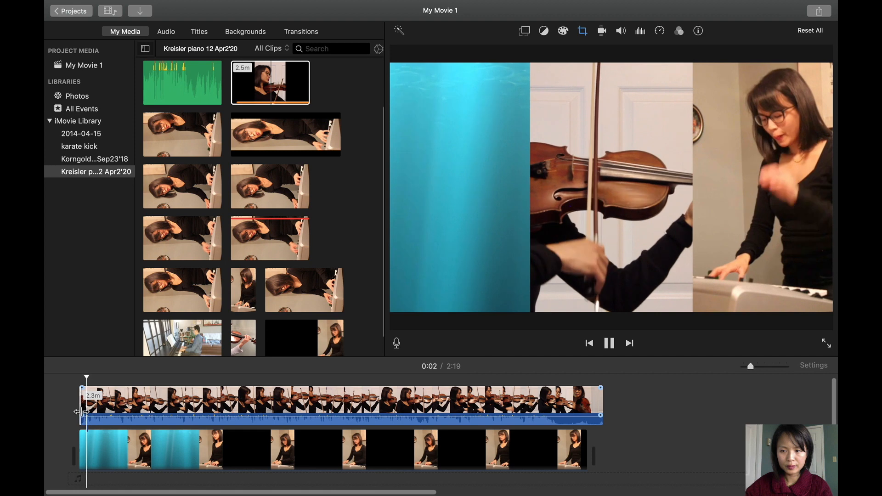
pyautogui.press('space')
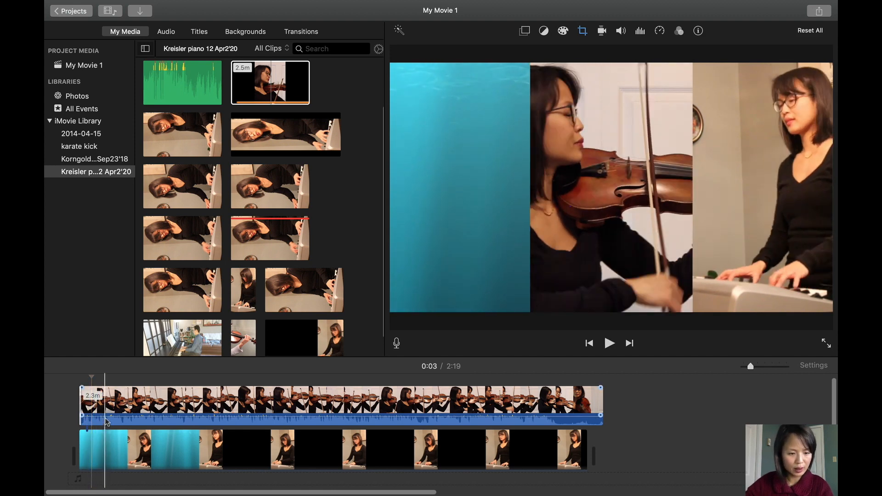
pyautogui.press('super+z')
# Step: Cut the violin clip's opening piece off at about 0:03 and slide the rest to the start of the timeline
pyautogui.rightClick(91, 412)
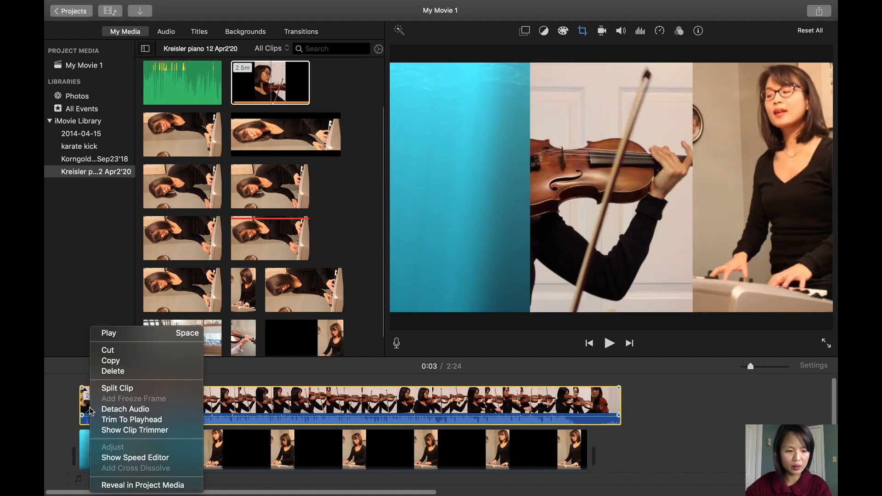
pyautogui.click(115, 389)
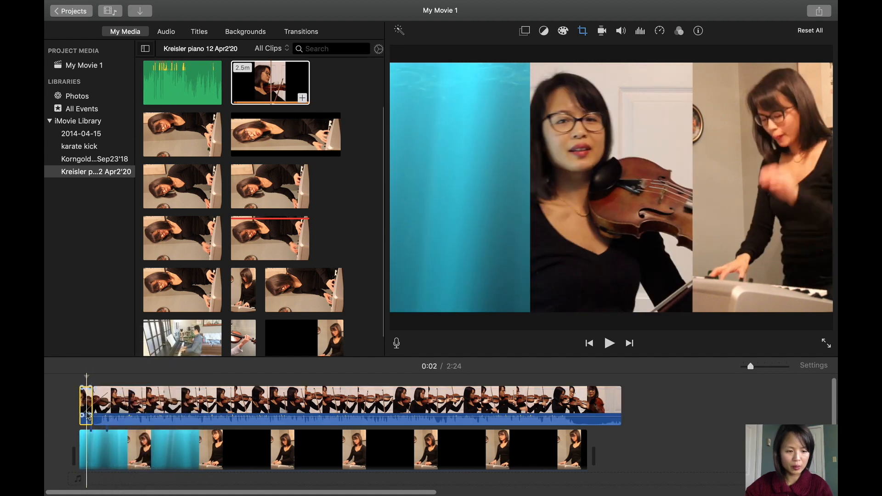
pyautogui.press('Delete')
pyautogui.moveTo(88, 411); pyautogui.dragTo(80, 411)
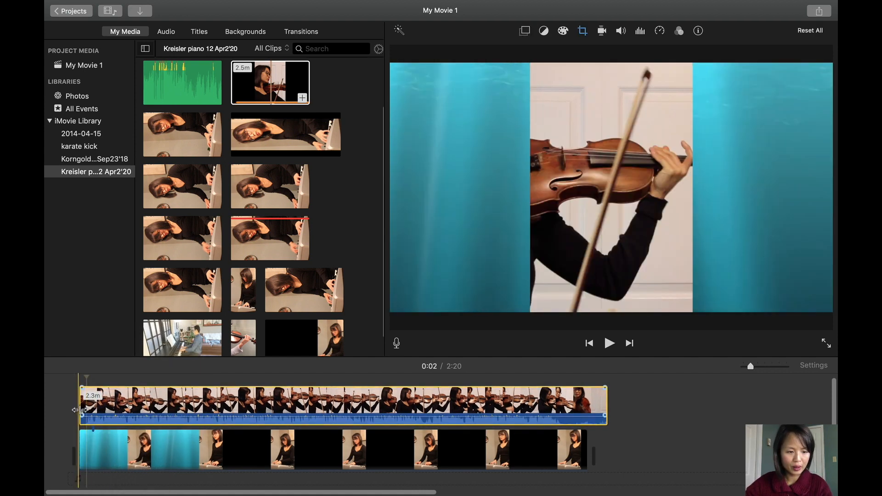
# Step: Extend the violin clip's start slightly and slide it back to the timeline's start, playing the opening to judge the sync
pyautogui.press('space')
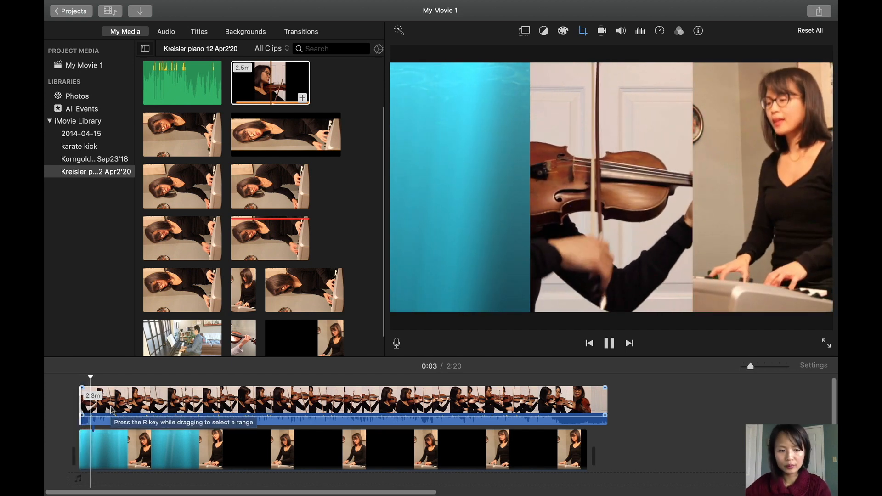
pyautogui.press('space')
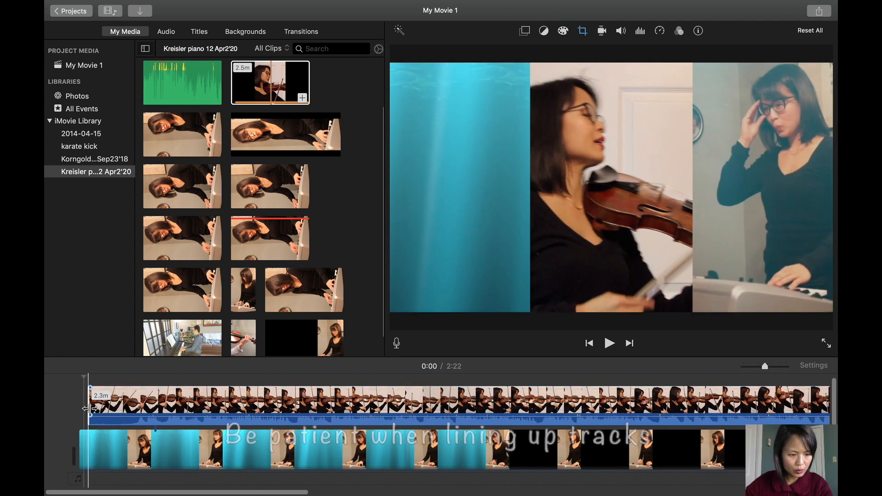
pyautogui.moveTo(86, 414); pyautogui.dragTo(81, 414)
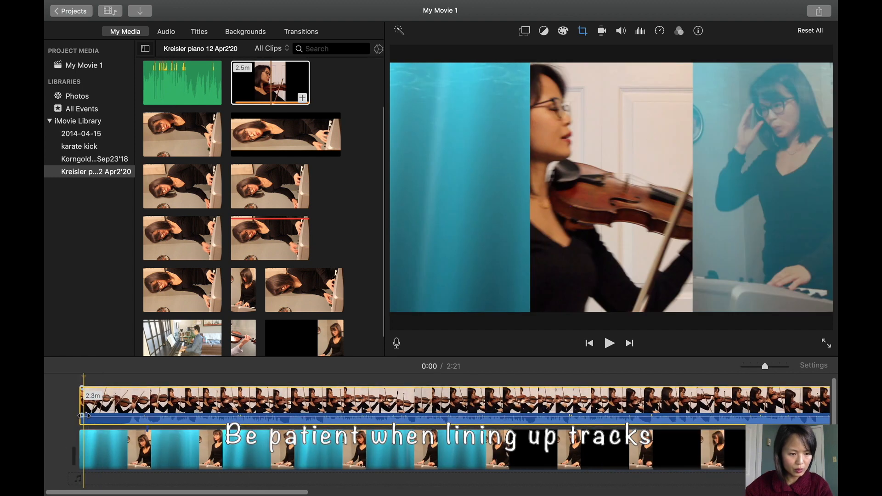
pyautogui.press('space')
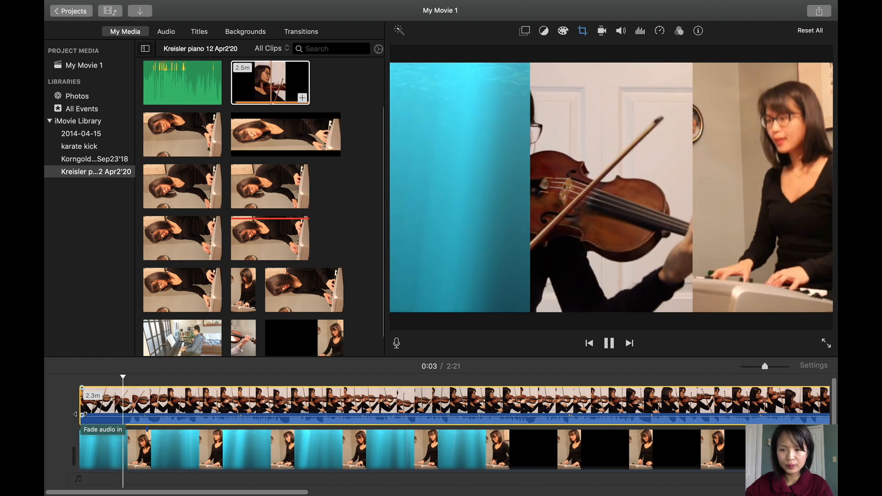
pyautogui.press('space')
# Step: Trim two small amounts off the start of the violin clip, replaying the opening after each to compare it with the piano
pyautogui.moveTo(80, 414); pyautogui.dragTo(89, 414)
pyautogui.press('space')
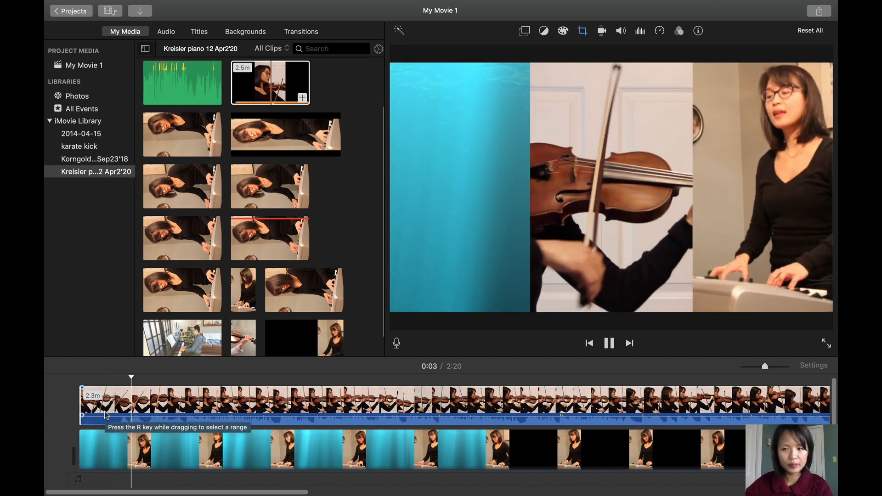
pyautogui.press('space')
pyautogui.moveTo(82, 409); pyautogui.dragTo(92, 410)
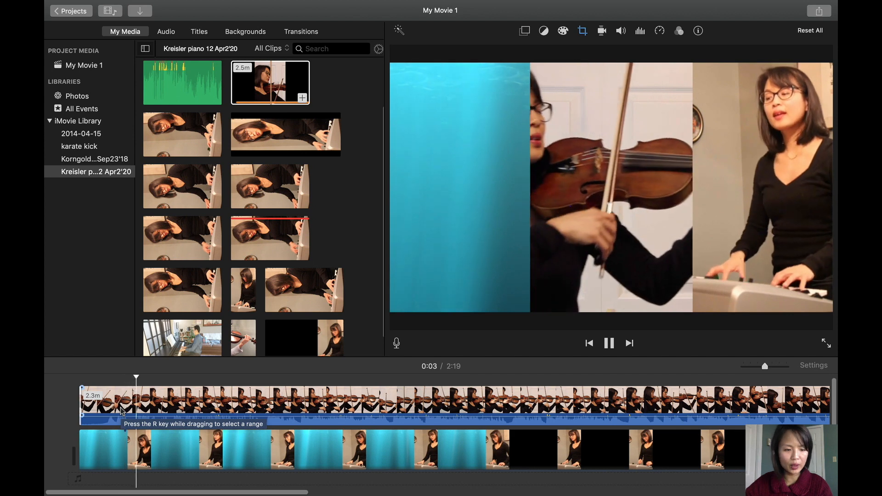
pyautogui.press('space')
# Step: Fine-tune the sync by shaving tiny slivers off the violin clip's start, returning it to the timeline's start and replaying each time
pyautogui.press('super+equal')
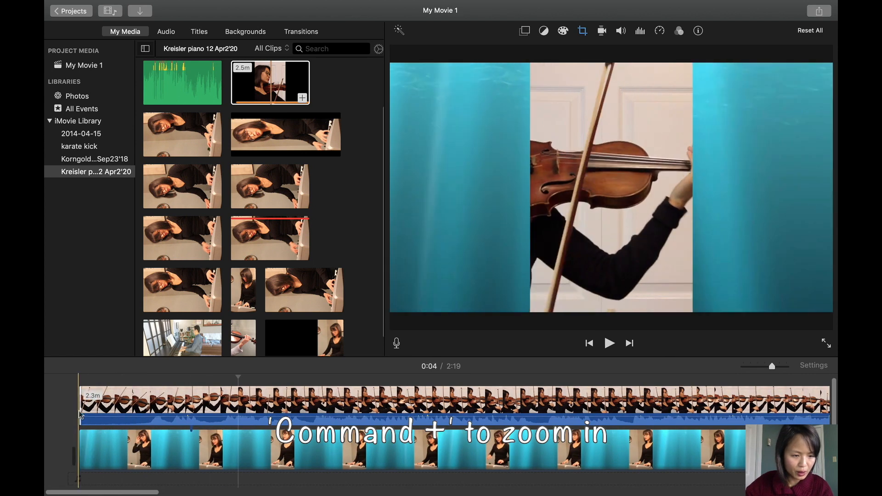
pyautogui.click(85, 414)
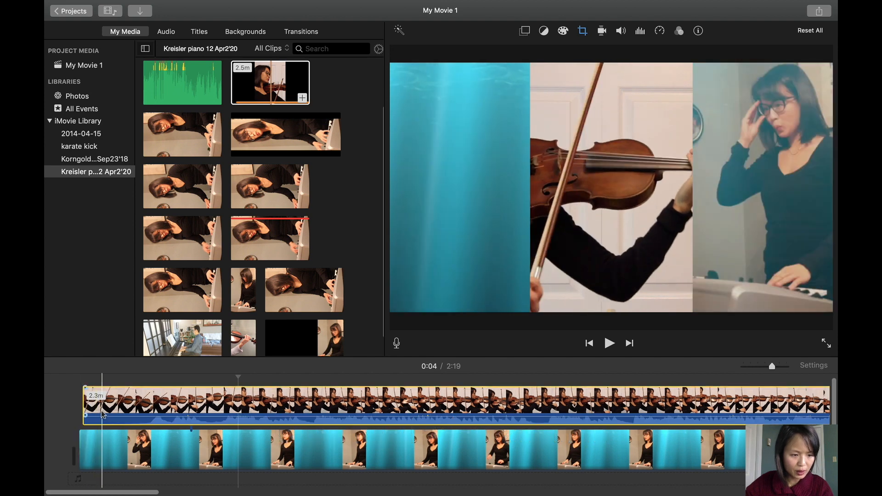
pyautogui.click(80, 412)
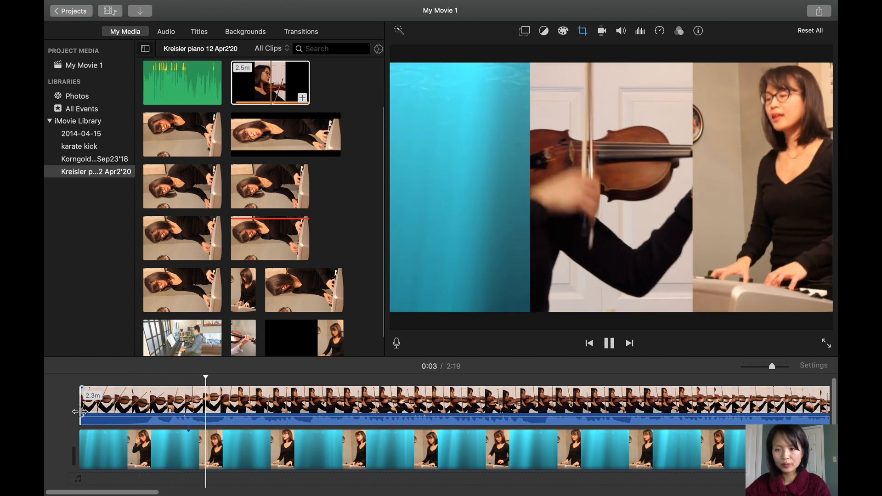
pyautogui.press('space')
pyautogui.click(93, 409)
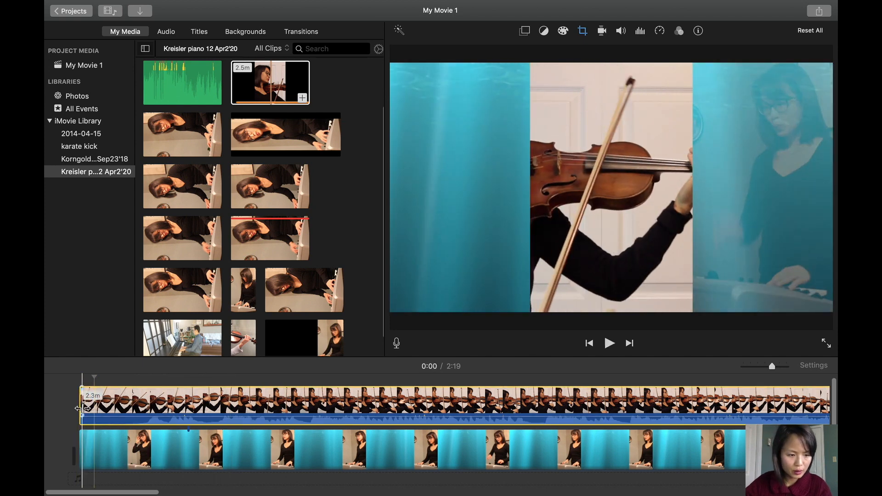
pyautogui.moveTo(82, 408); pyautogui.dragTo(86, 409)
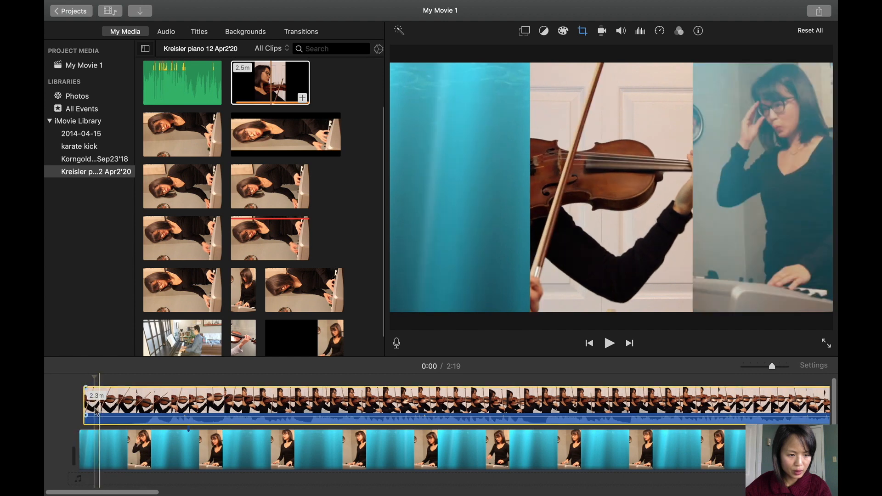
pyautogui.press('space')
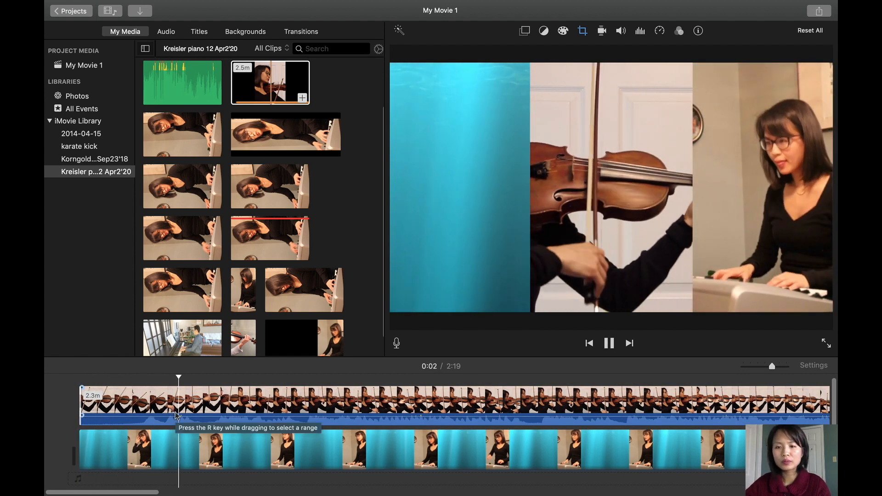
pyautogui.click(188, 416)
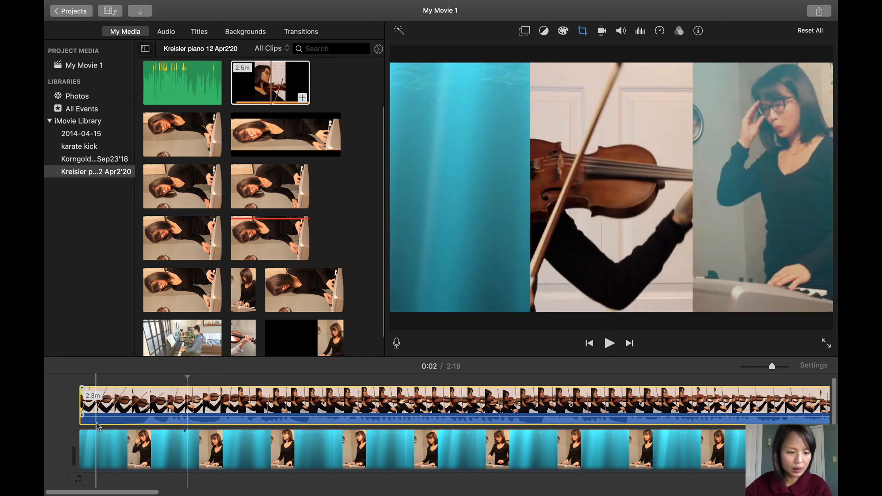
# Step: Slide the trimmed violin clip back to the start of the timeline and play the opening to check the sync
pyautogui.moveTo(94, 417); pyautogui.dragTo(81, 415)
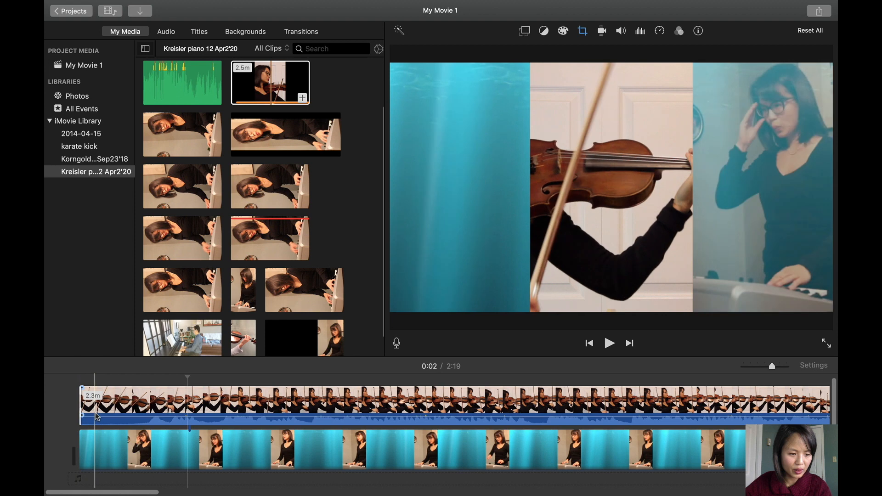
pyautogui.press('space')
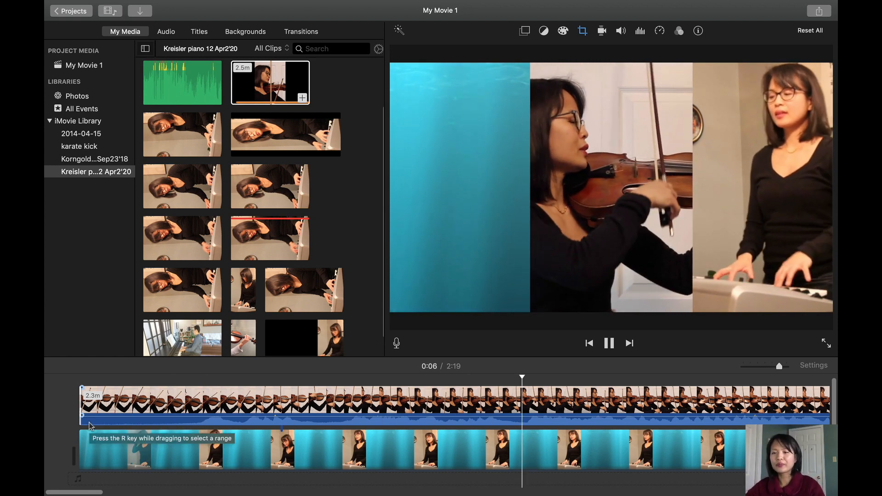
pyautogui.press('space')
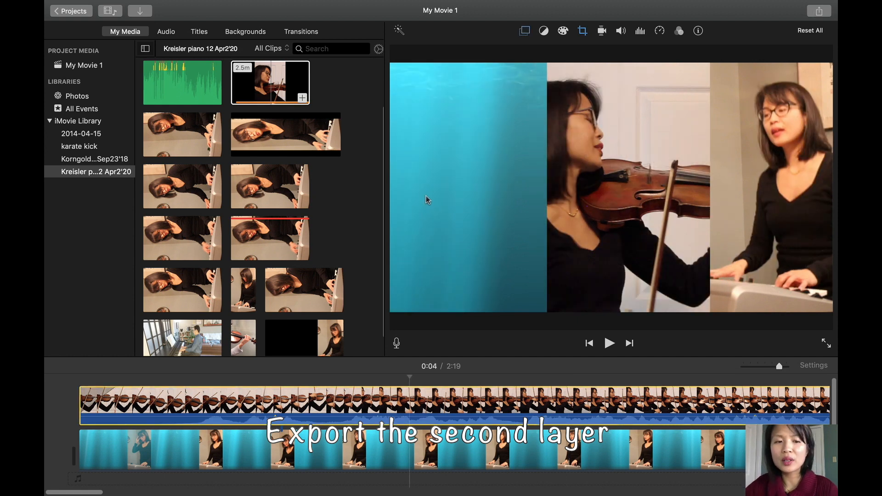
# Step: Export the layered movie as a video file titled "test" to the Desktop, replacing the existing test.mp4
pyautogui.click(819, 11)
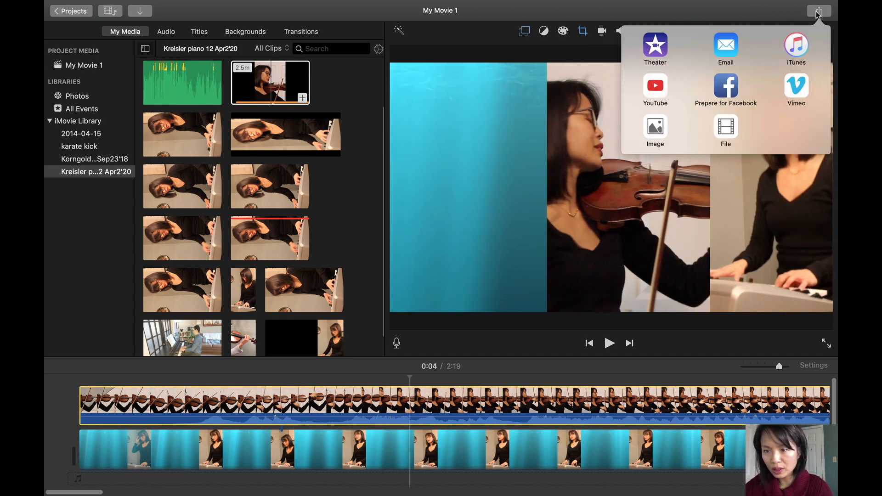
pyautogui.click(726, 131)
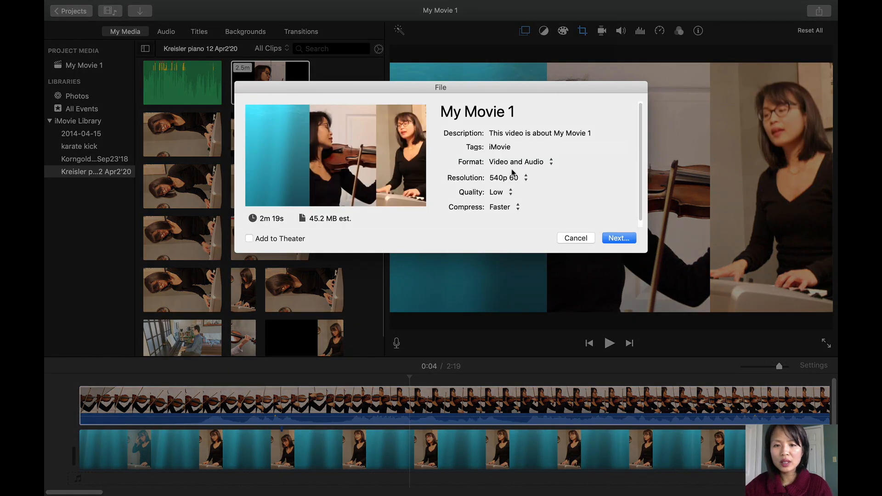
pyautogui.click(513, 111)
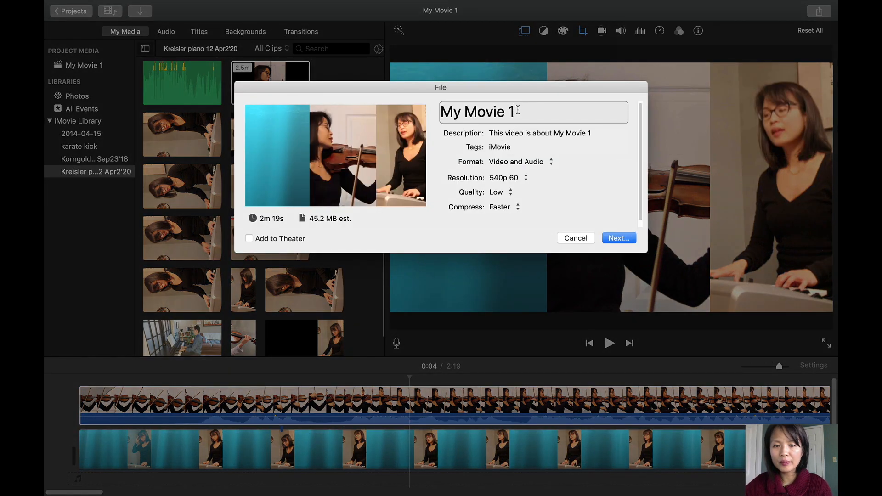
pyautogui.moveTo(513, 112); pyautogui.dragTo(458, 112)
pyautogui.write('test')
pyautogui.click(619, 240)
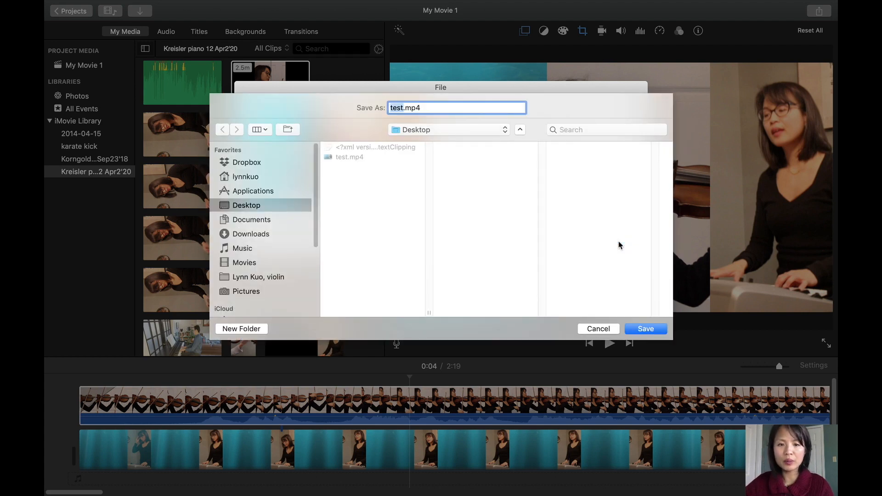
pyautogui.click(646, 330)
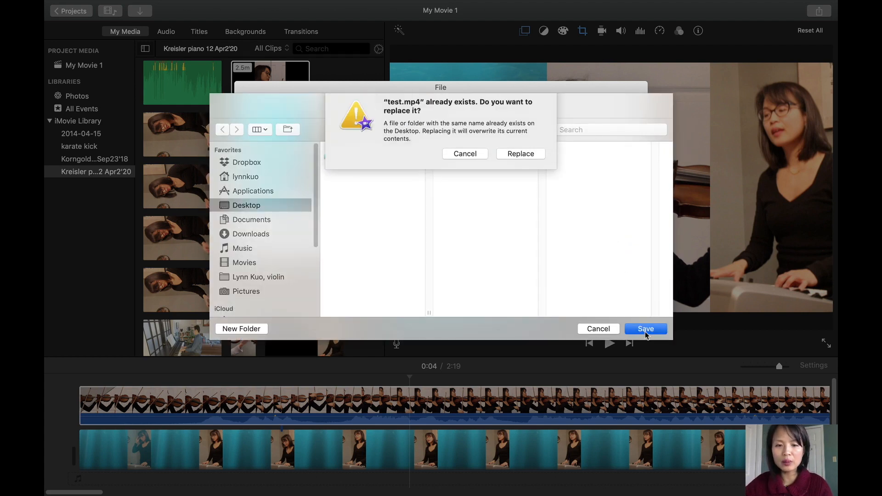
pyautogui.click(516, 159)
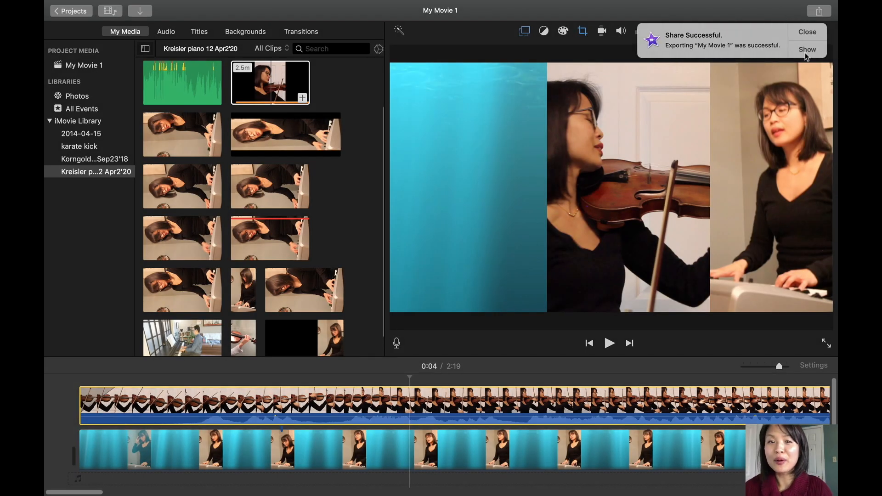
# Step: Reveal the exported test.mp4 in Finder, shift its window aside and return to iMovie
pyautogui.click(807, 49)
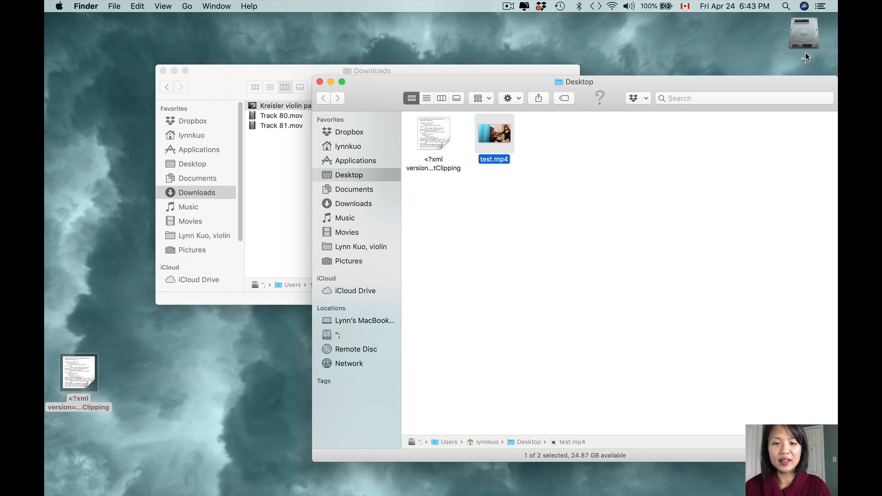
pyautogui.moveTo(514, 84); pyautogui.dragTo(546, 90)
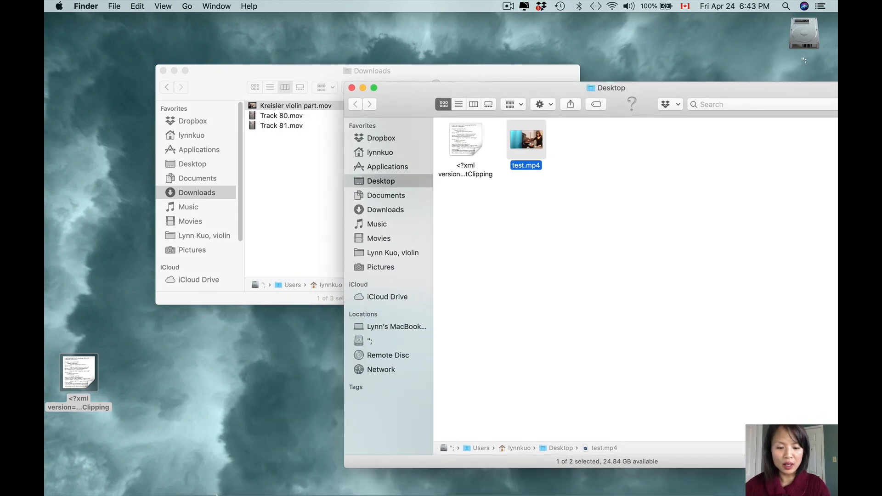
pyautogui.click(298, 485)
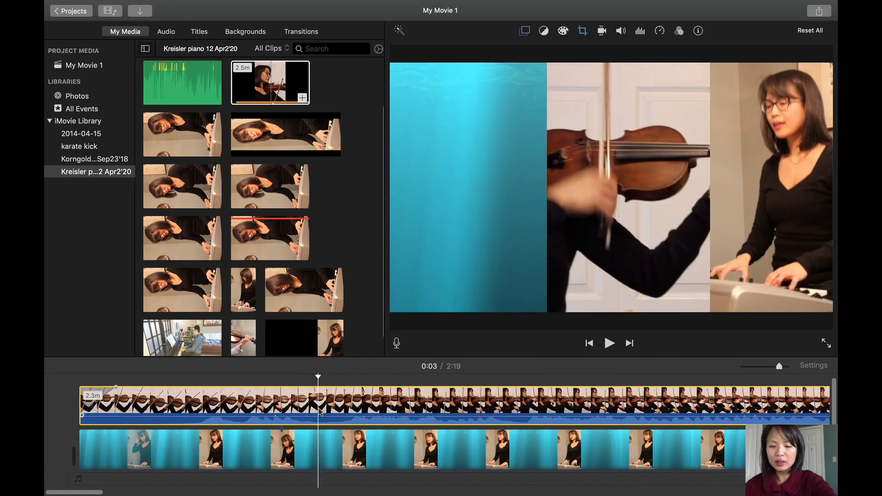
# Step: Delete the violin overlay and the base clip to empty the timeline
pyautogui.press('Delete')
pyautogui.click(309, 451)
pyautogui.press('Delete')
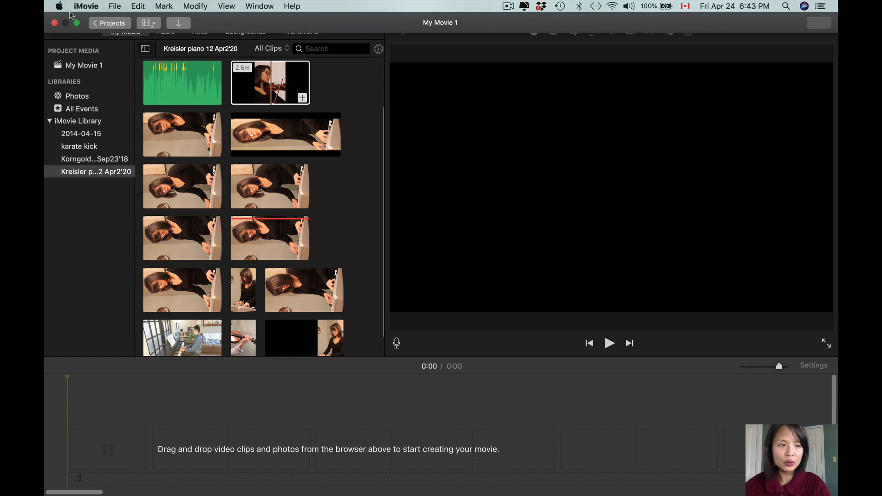
# Step: Take iMovie out of full screen, import the exported test.mp4 into the Kreisler piano event, and bring the window back into view
pyautogui.click(78, 23)
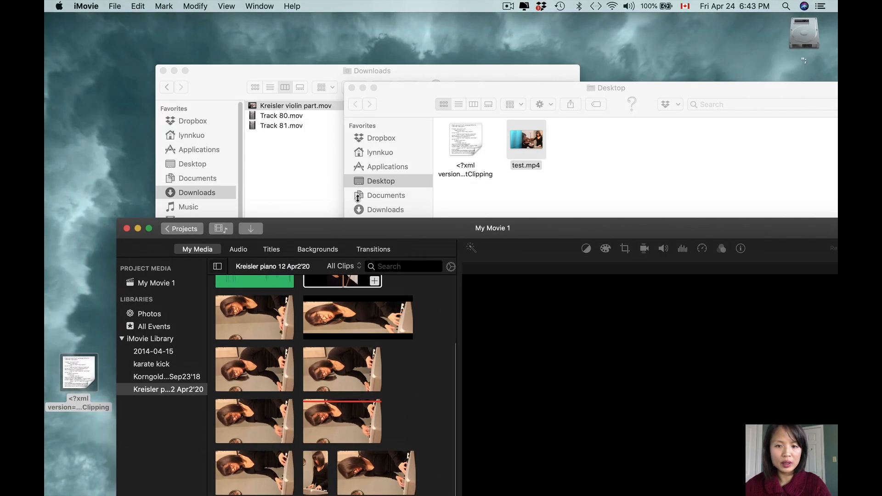
pyautogui.moveTo(522, 153); pyautogui.dragTo(405, 398)
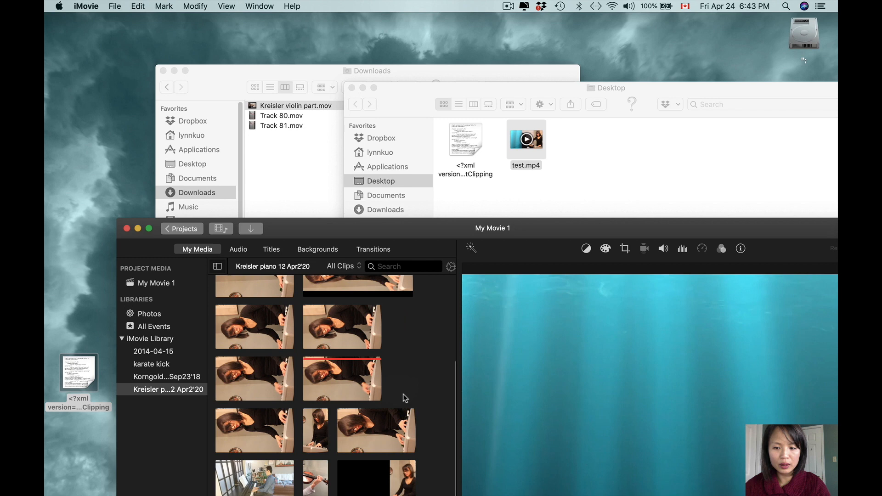
pyautogui.moveTo(539, 235); pyautogui.dragTo(471, 34)
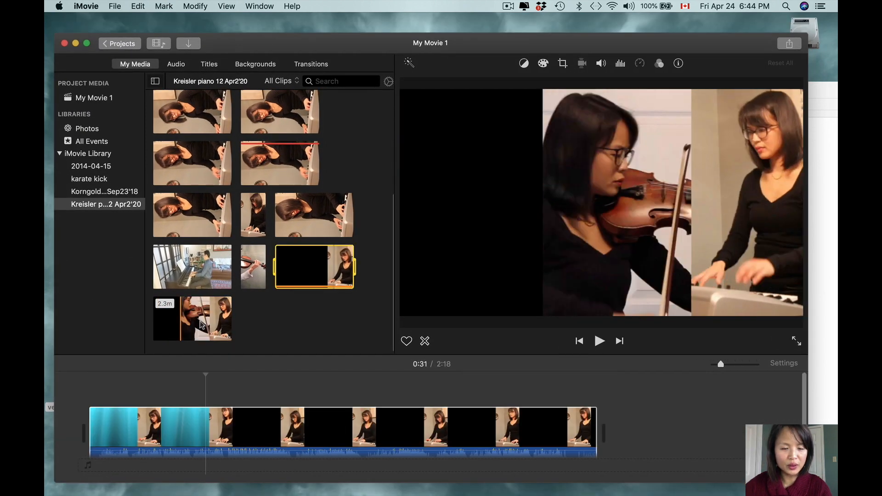
# Step: Mark the earlier piano-and-Underwater import in the event as rejected
pyautogui.press('Delete')
pyautogui.press('Delete')
pyautogui.rightClick(312, 276)
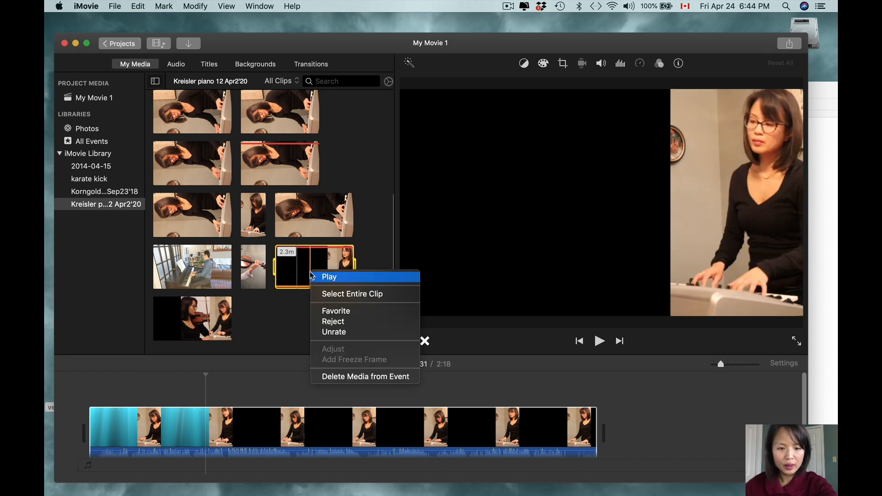
pyautogui.click(325, 321)
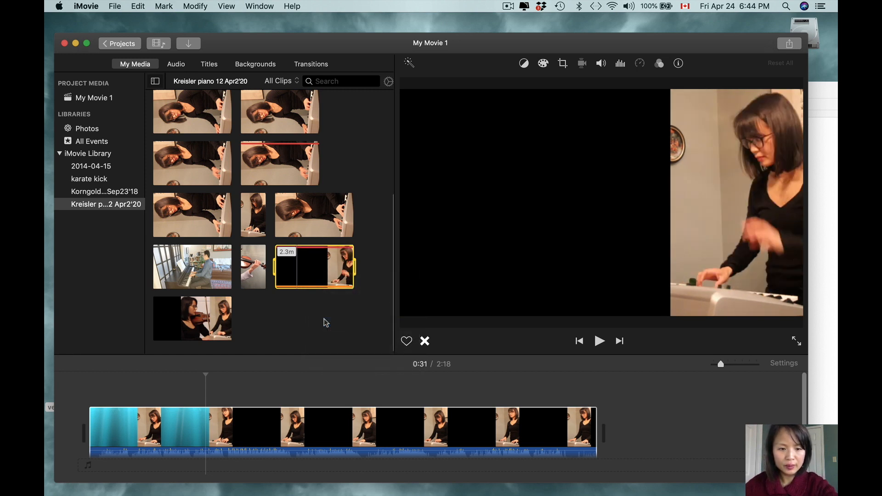
# Step: Replace the old clip on the timeline with the newly imported violin-and-piano clip and play its opening
pyautogui.click(200, 423)
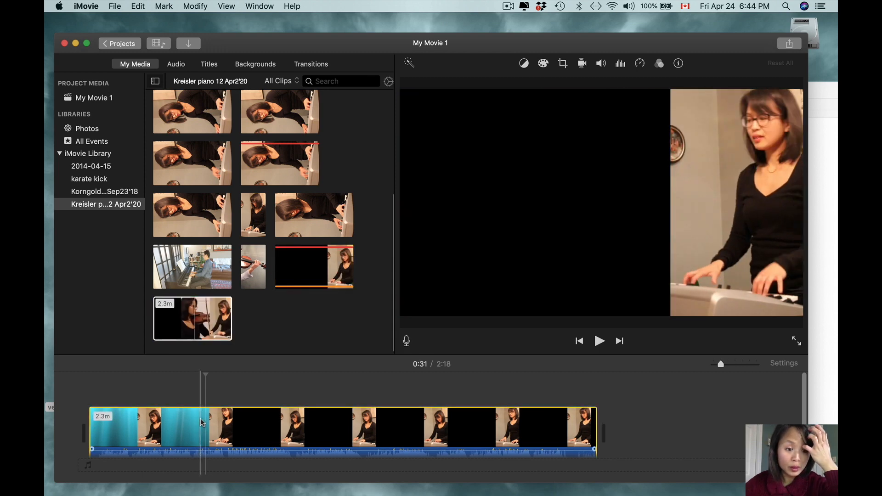
pyautogui.press('Delete')
pyautogui.moveTo(198, 329); pyautogui.dragTo(90, 432)
pyautogui.press('space')
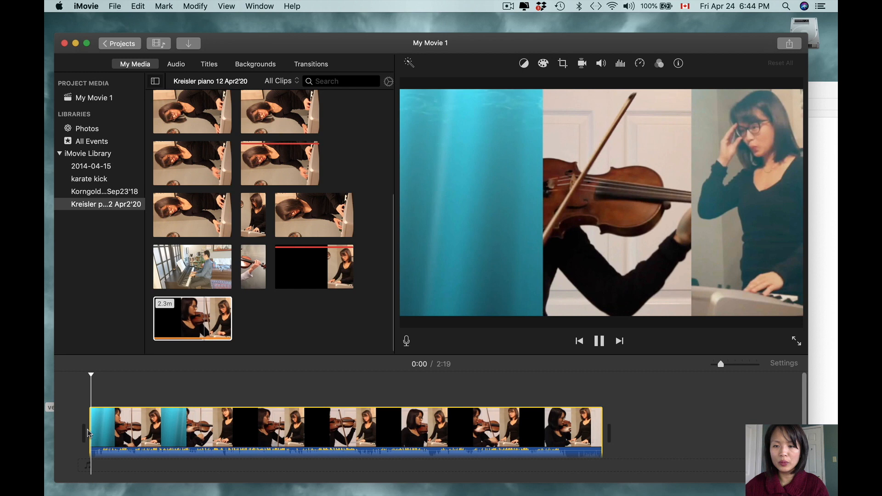
pyautogui.press('space')
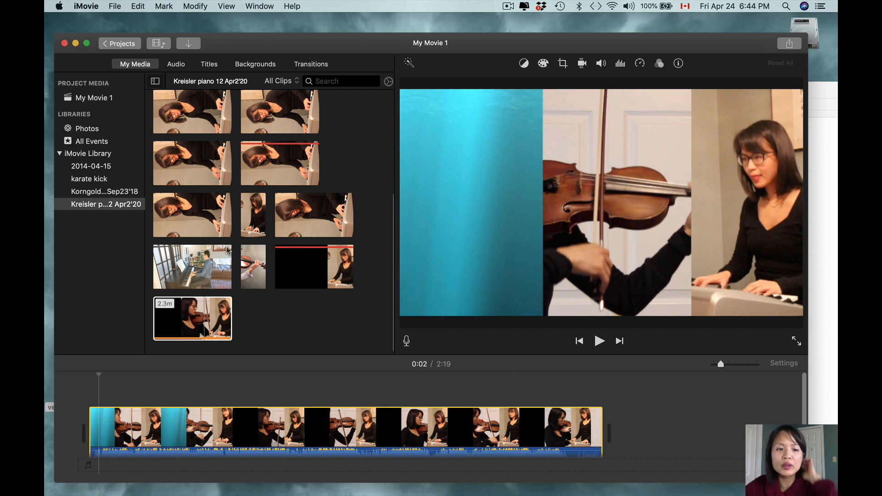
# Step: Layer another sideways piano clip above the base at the timeline's start and rotate it clockwise to stand upright
pyautogui.click(195, 171)
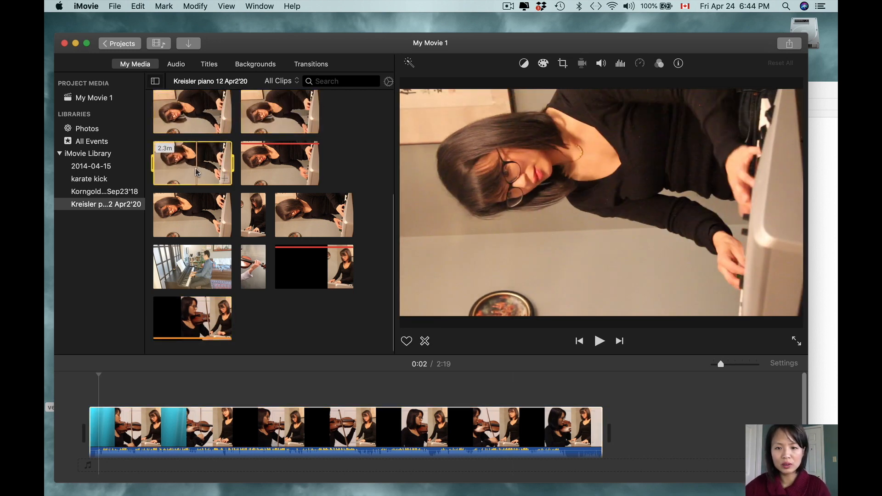
pyautogui.moveTo(197, 173)
pyautogui.moveTo(178, 205); pyautogui.dragTo(90, 389)
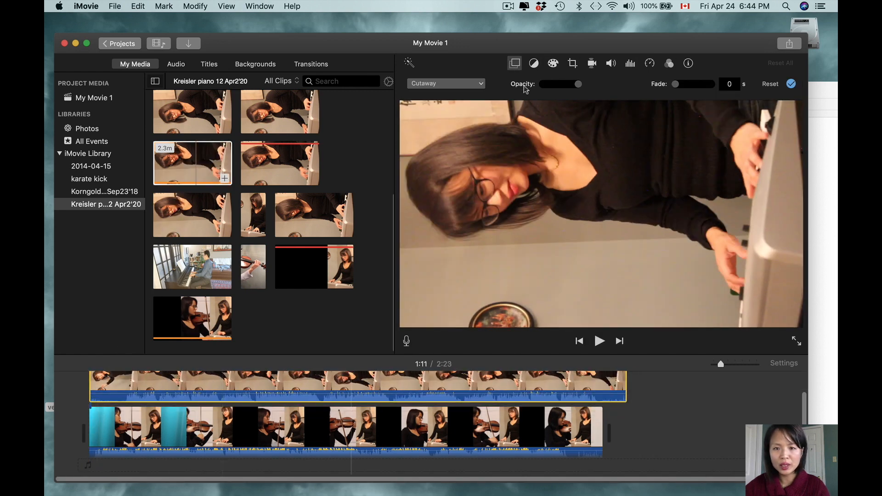
pyautogui.click(573, 65)
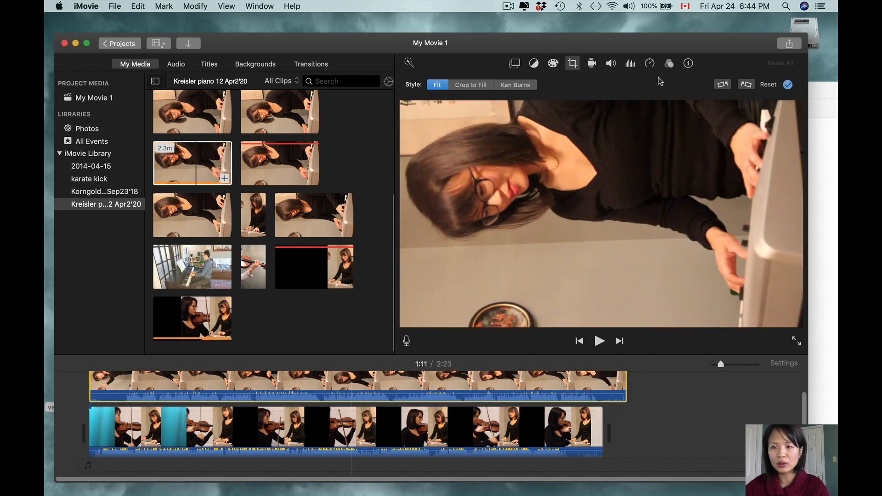
pyautogui.click(750, 87)
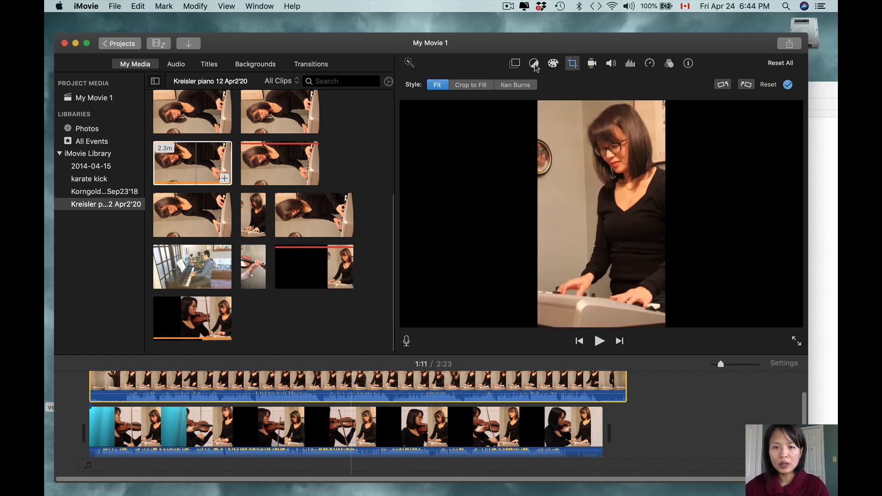
# Step: Set the overlaid piano clip to Picture in Picture, enlarge it to full frame height and place it directly left of the violinist
pyautogui.click(514, 64)
pyautogui.click(480, 85)
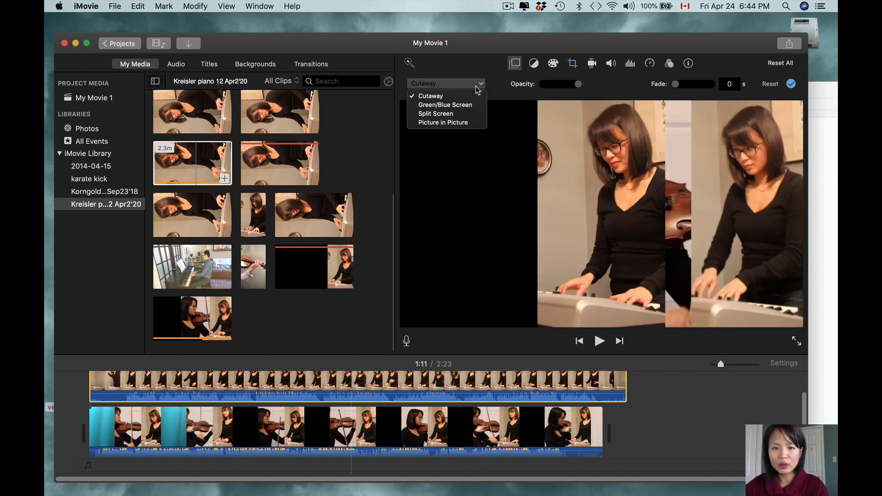
pyautogui.click(462, 122)
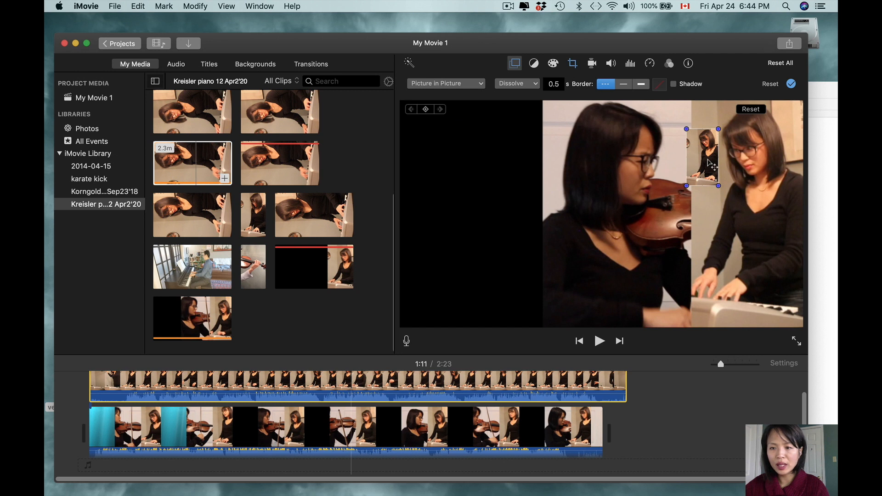
pyautogui.moveTo(708, 174); pyautogui.dragTo(435, 320)
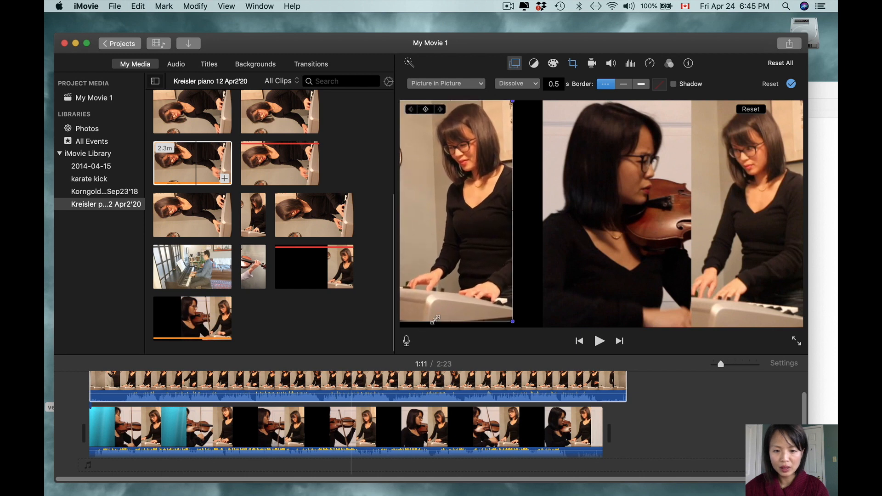
pyautogui.moveTo(502, 292); pyautogui.dragTo(494, 242)
pyautogui.moveTo(418, 326); pyautogui.dragTo(413, 320)
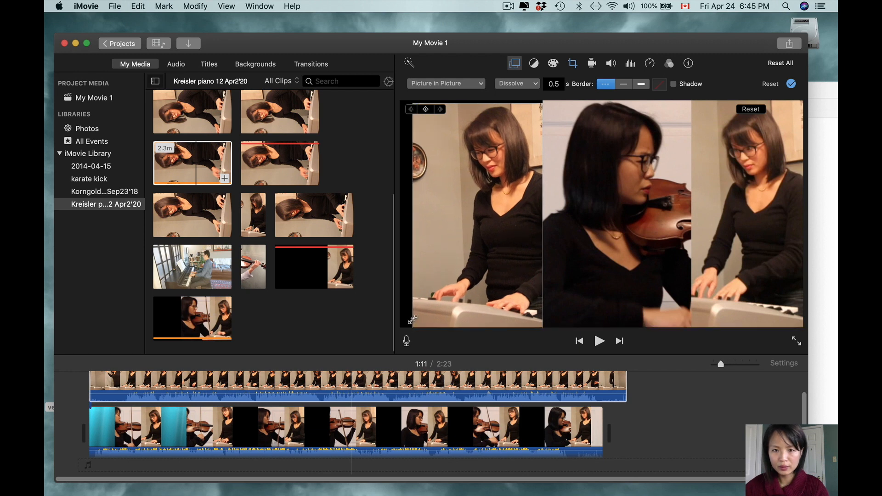
pyautogui.moveTo(464, 279); pyautogui.dragTo(465, 275)
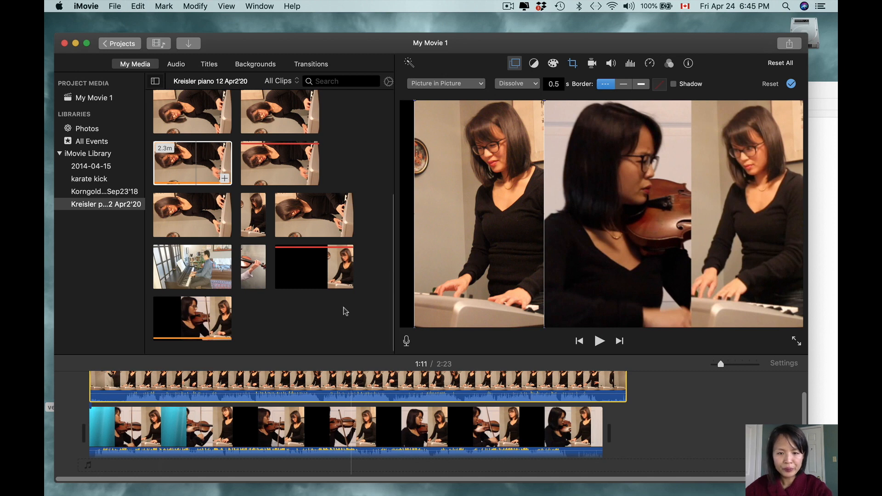
# Step: Lower the base clip's volume to 56%
pyautogui.moveTo(419, 270)
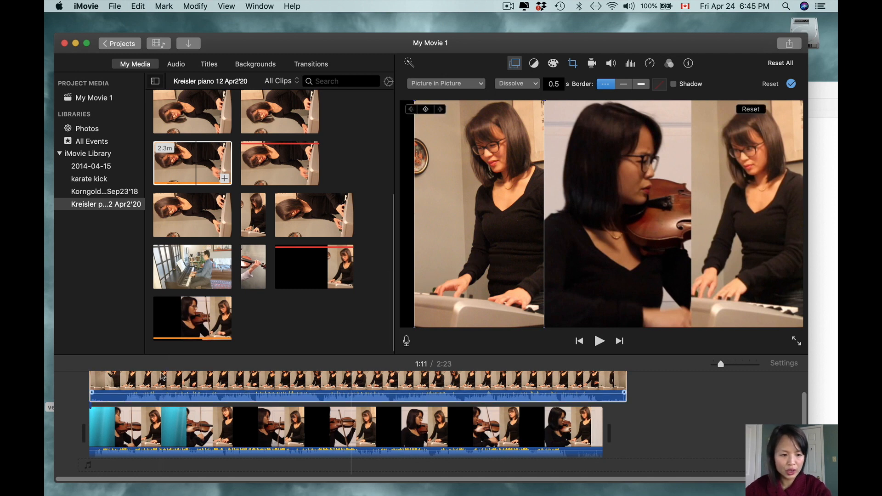
pyautogui.click(150, 394)
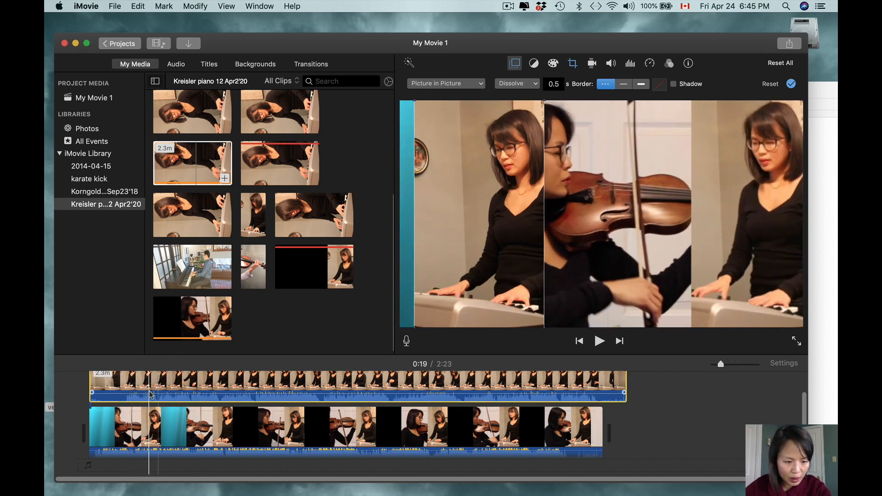
pyautogui.click(111, 449)
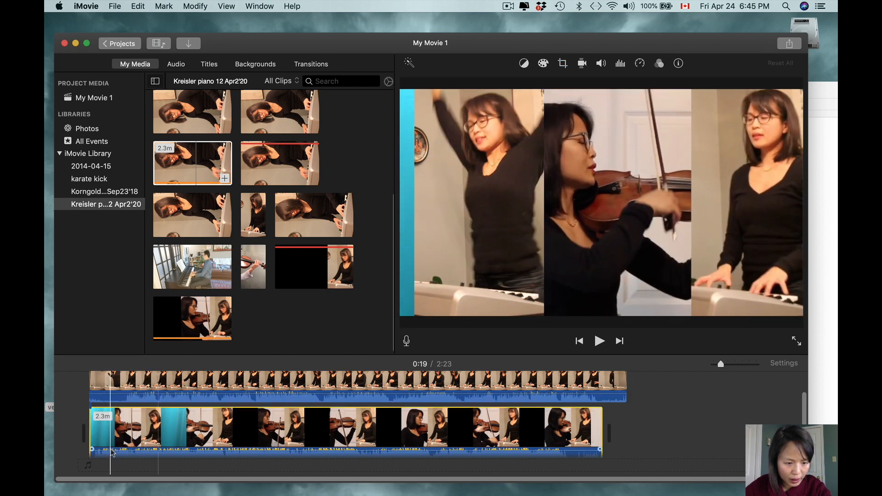
pyautogui.moveTo(112, 449); pyautogui.dragTo(113, 452)
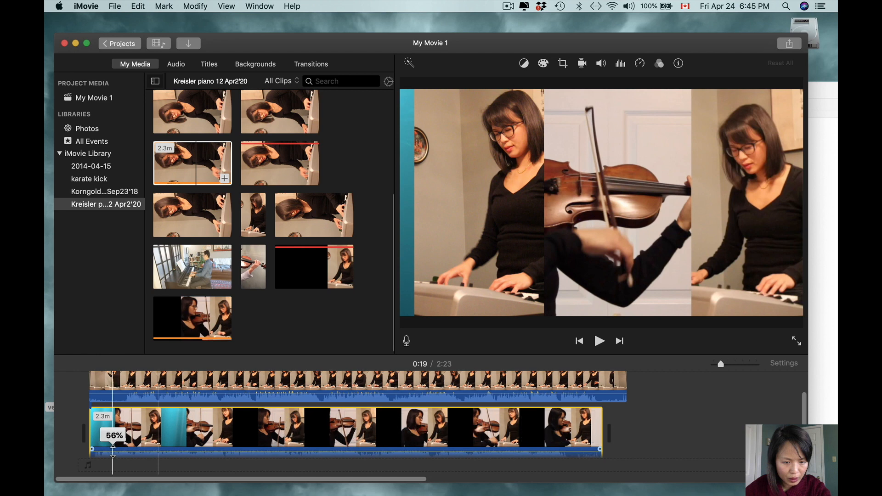
pyautogui.moveTo(130, 394); pyautogui.dragTo(128, 394)
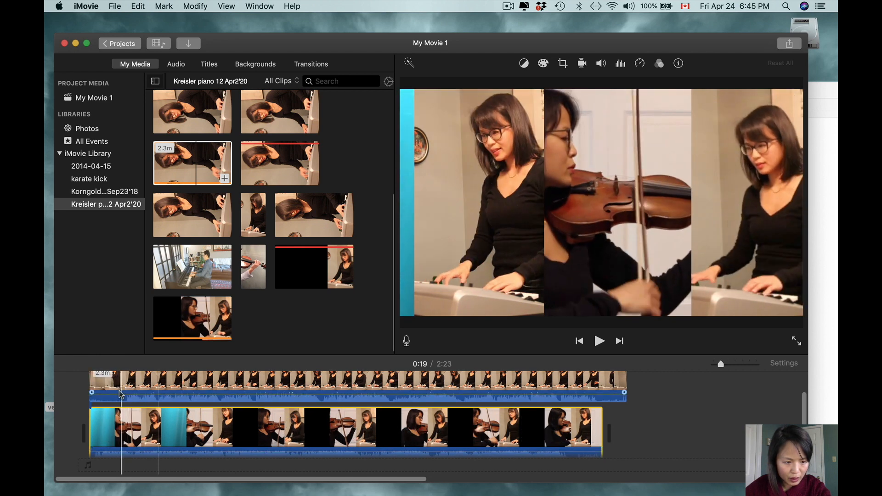
# Step: Enlarge and reposition the overlaid piano clip so it fills the whole area left of the violinist and covers the blue strip
pyautogui.click(130, 392)
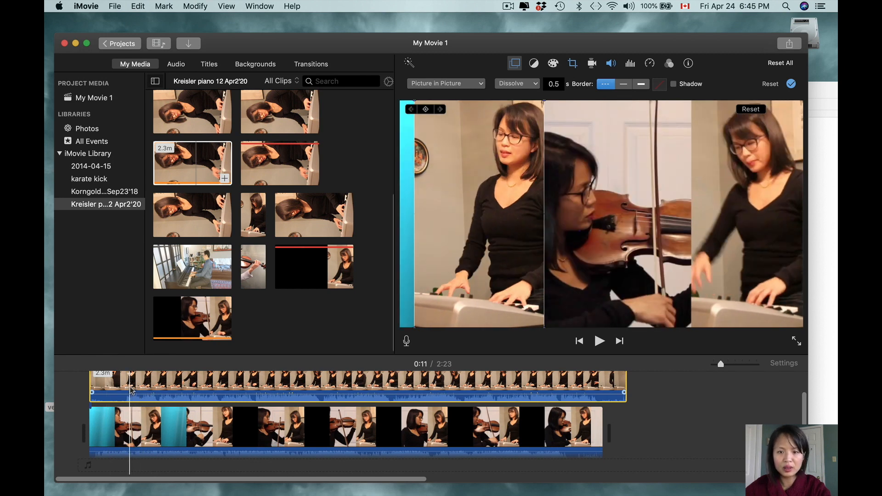
pyautogui.moveTo(415, 276); pyautogui.dragTo(398, 106)
pyautogui.moveTo(450, 155); pyautogui.dragTo(448, 161)
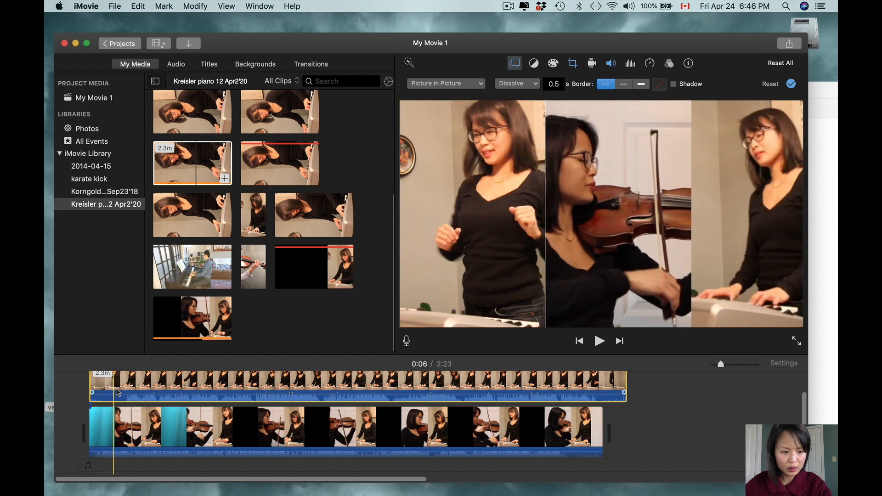
# Step: Cut about the first 7 seconds off the overlaid piano clip, move it back to the timeline's start and play the opening
pyautogui.rightClick(117, 391)
pyautogui.click(124, 389)
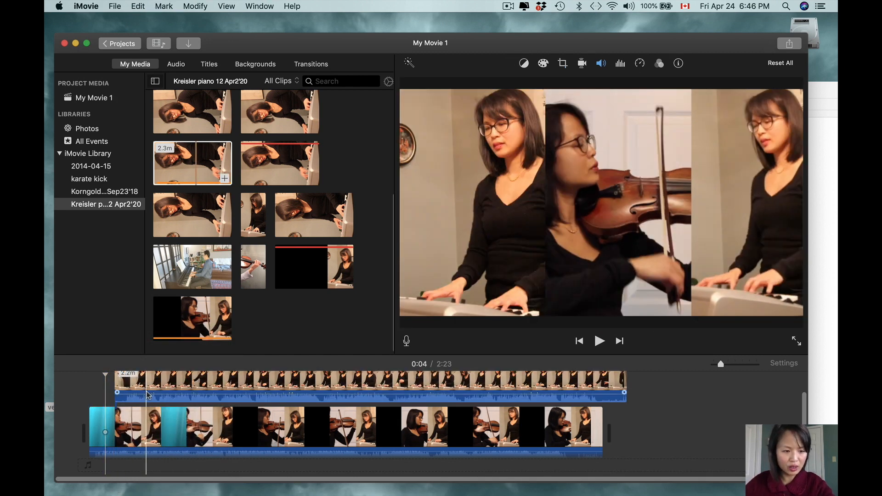
pyautogui.press('Delete')
pyautogui.click(88, 391)
pyautogui.press('space')
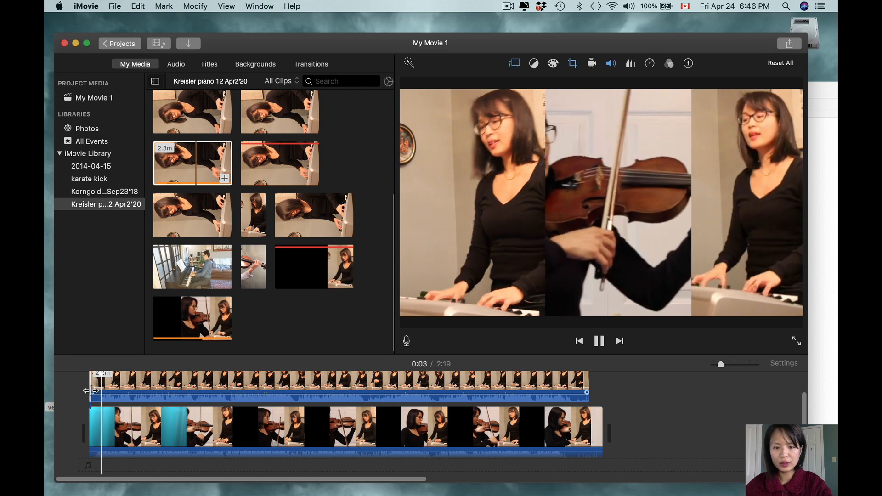
# Step: Try trimming a little more off the overlaid piano clip's start, play it to check the sync and undo the last move
pyautogui.click(104, 393)
pyautogui.moveTo(90, 394)
pyautogui.mouseDown()
pyautogui.moveTo(108, 394)
pyautogui.moveTo(96, 393)
pyautogui.mouseUp()
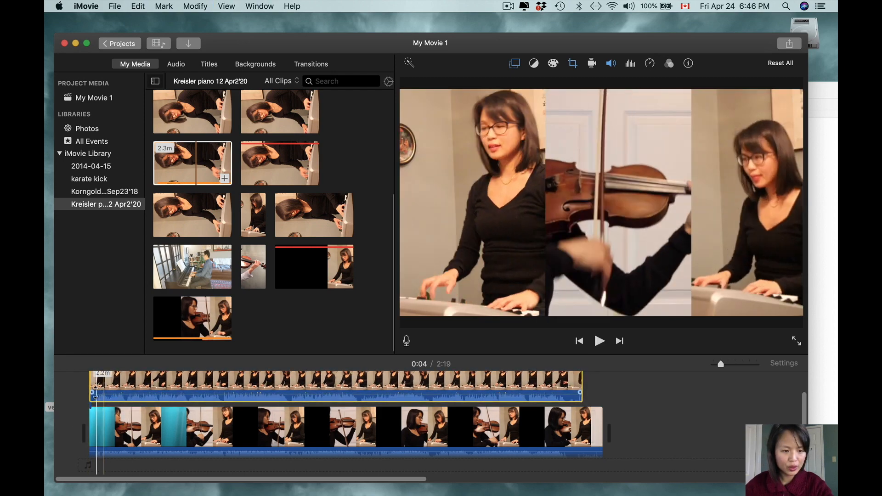
pyautogui.press('space')
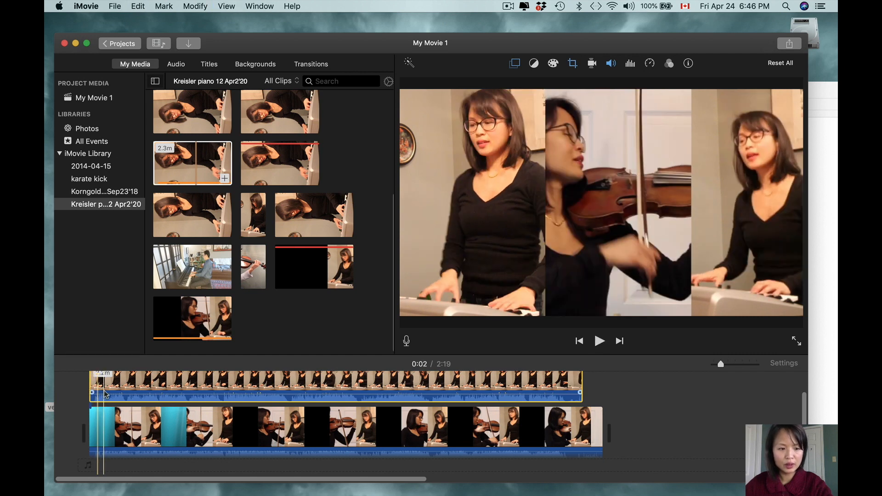
pyautogui.press('super+z')
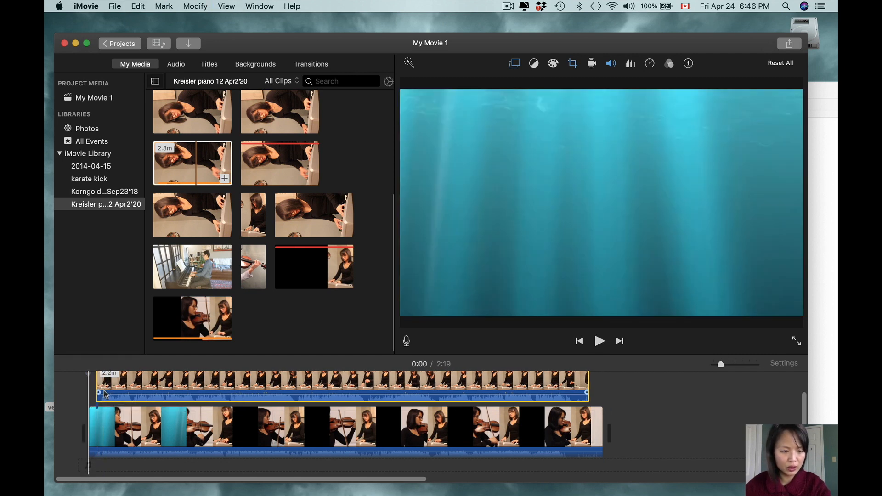
# Step: Fine-tune the overlaid piano clip's start trim, align it with the timeline's start and play the opening to check the sync
pyautogui.moveTo(96, 387); pyautogui.dragTo(90, 391)
pyautogui.press('space')
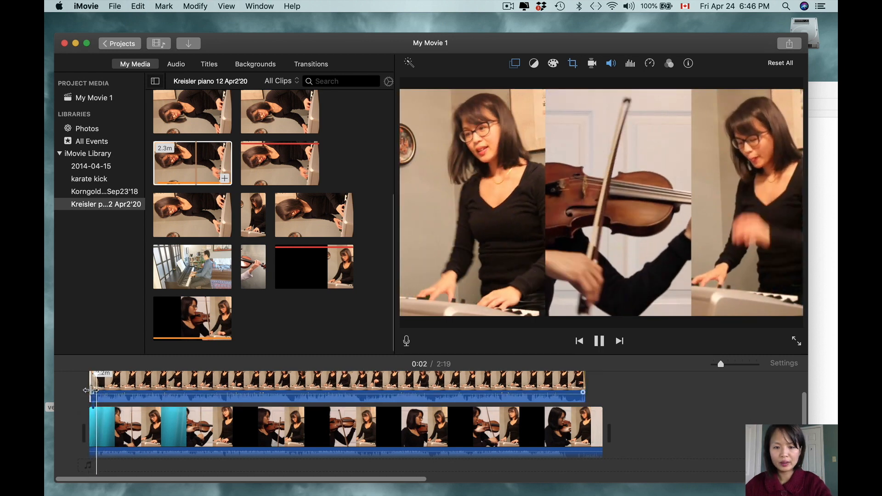
pyautogui.press('space')
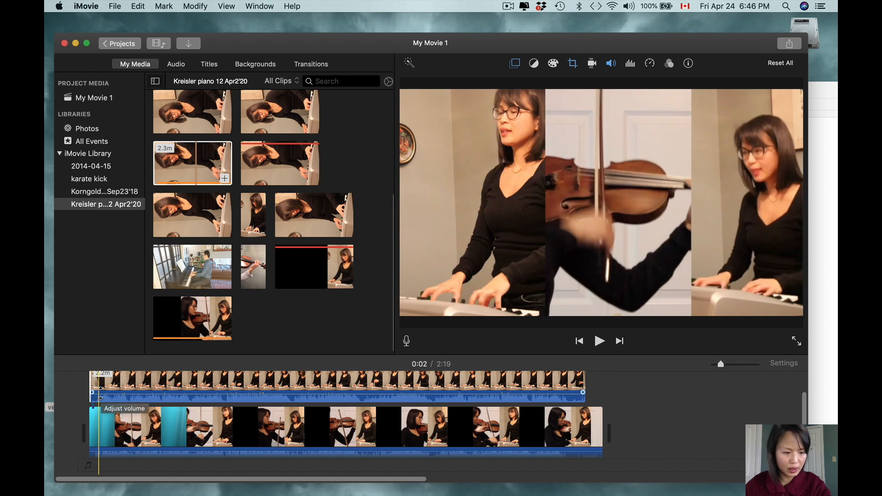
pyautogui.moveTo(110, 394); pyautogui.dragTo(115, 393)
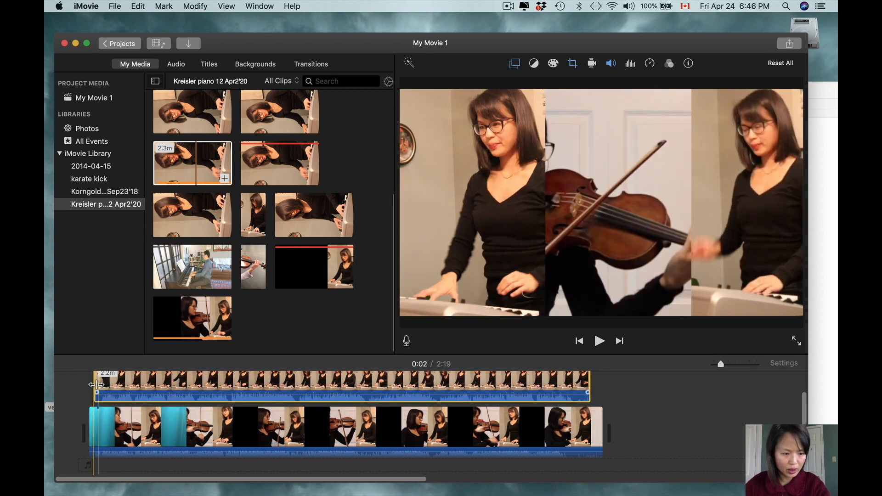
pyautogui.moveTo(95, 384); pyautogui.dragTo(91, 385)
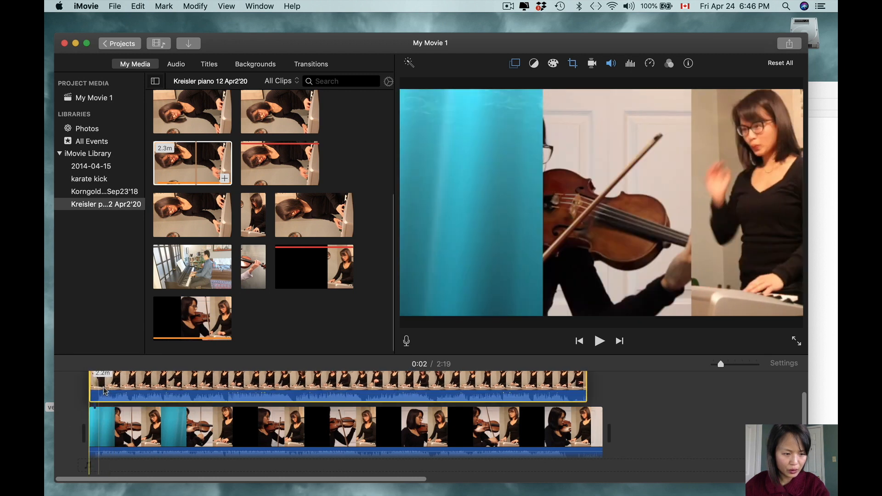
pyautogui.press('space')
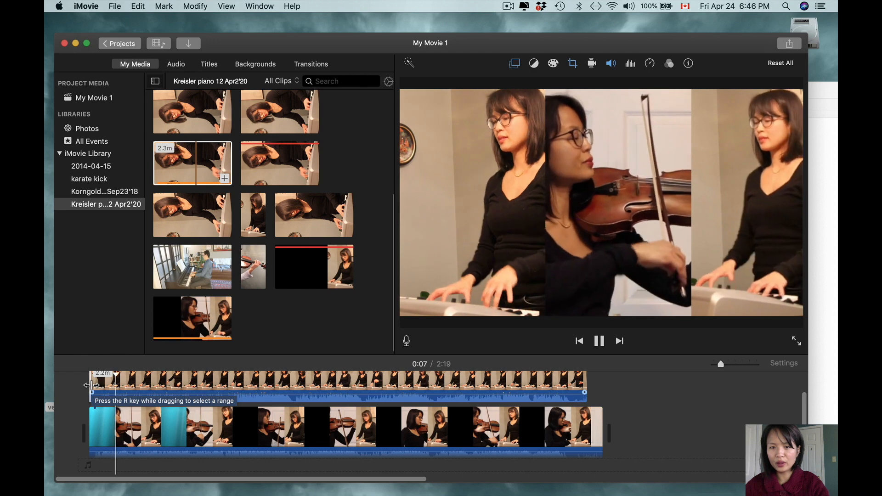
pyautogui.press('space')
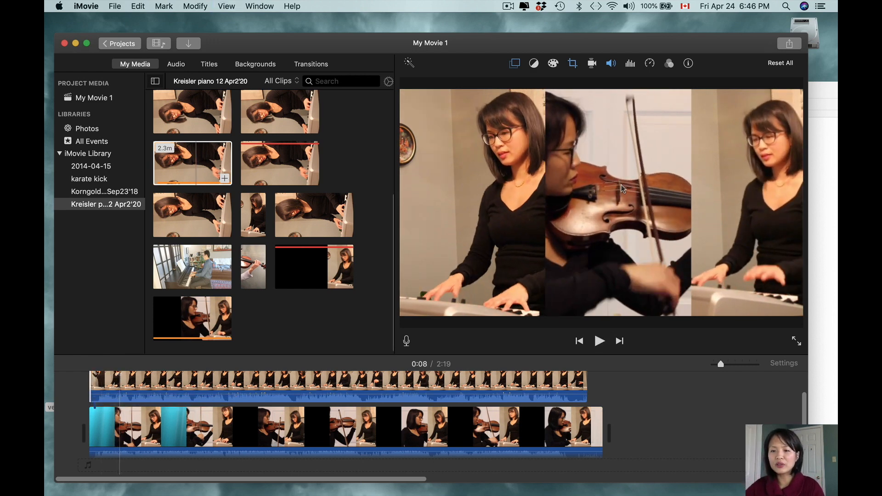
# Step: Export the assembled movie as a video file titled "test final" and save it to the Desktop
pyautogui.click(786, 45)
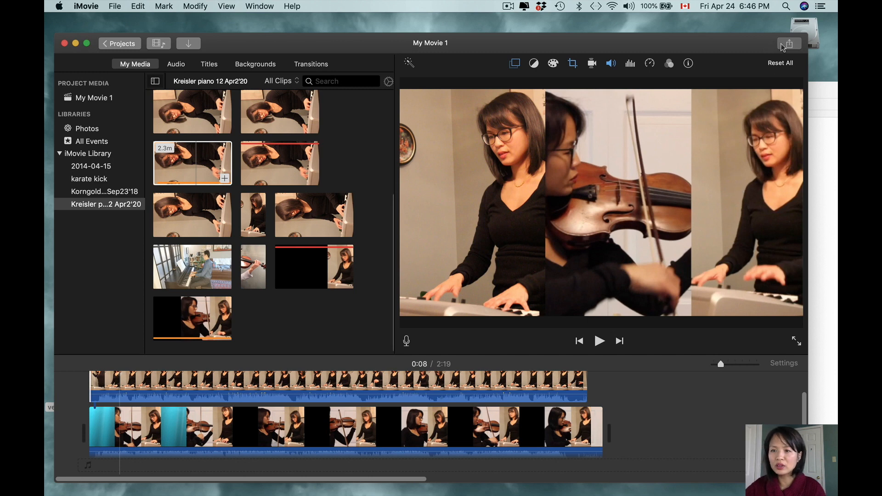
pyautogui.click(726, 160)
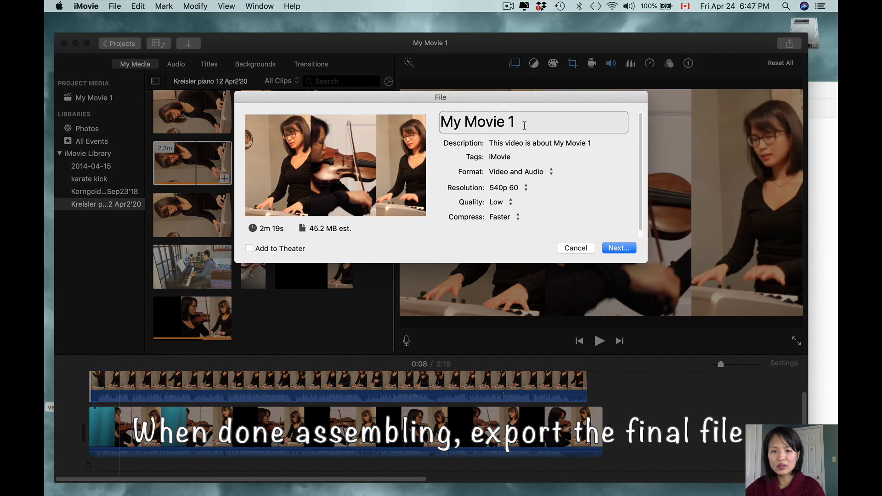
pyautogui.click(524, 126)
pyautogui.write('test final')
pyautogui.click(617, 251)
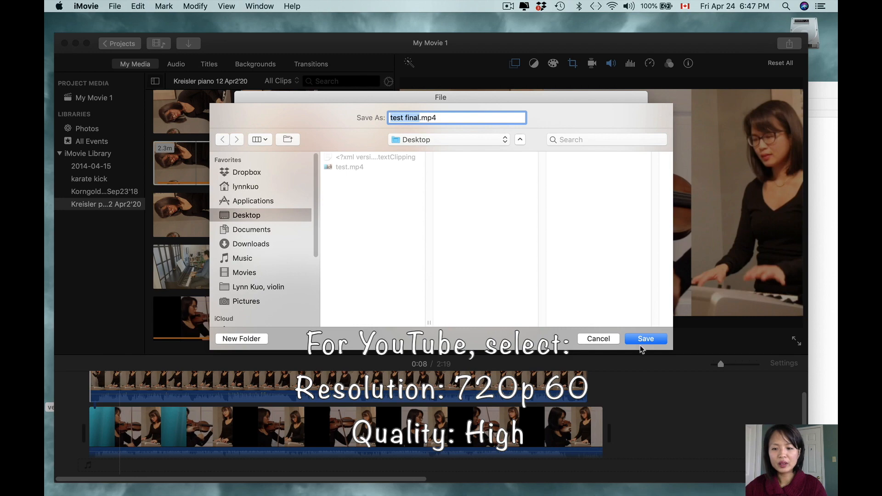
pyautogui.click(642, 341)
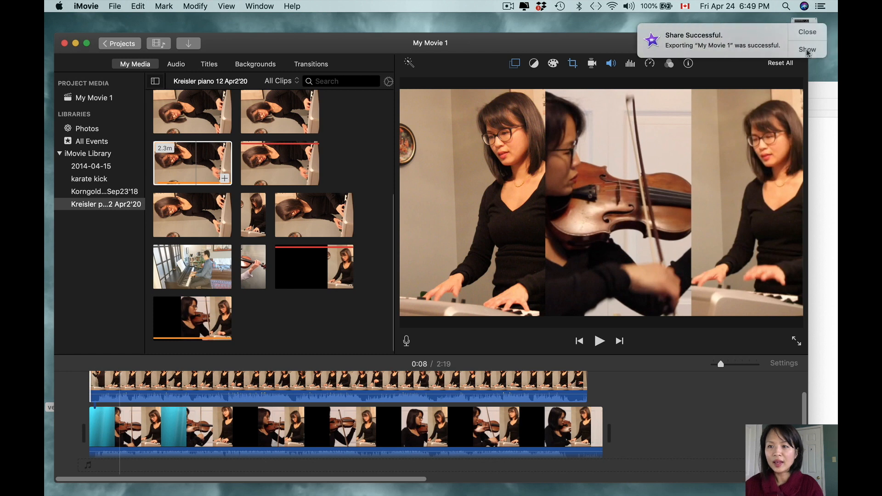
# Step: Show the exported test final.mp4 in Finder, play it in QuickTime Player, exit full screen and move the player window aside
pyautogui.click(807, 50)
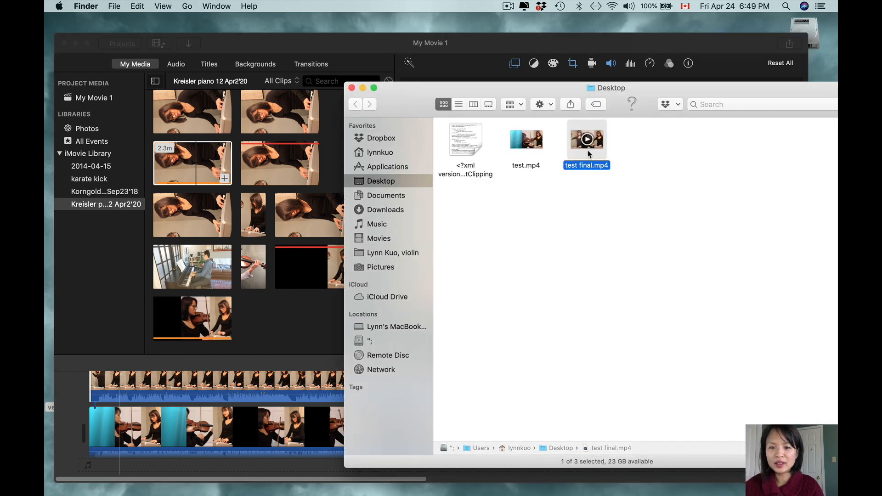
pyautogui.doubleClick(590, 154)
pyautogui.click(336, 266)
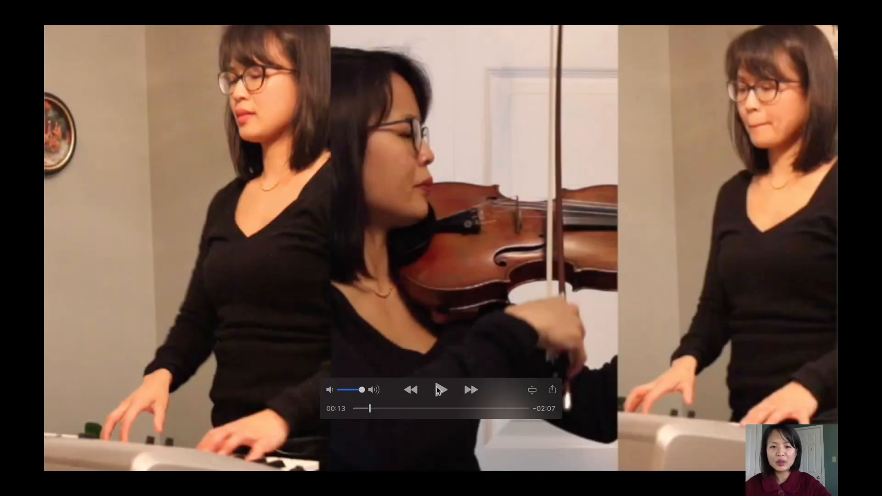
pyautogui.press('Escape')
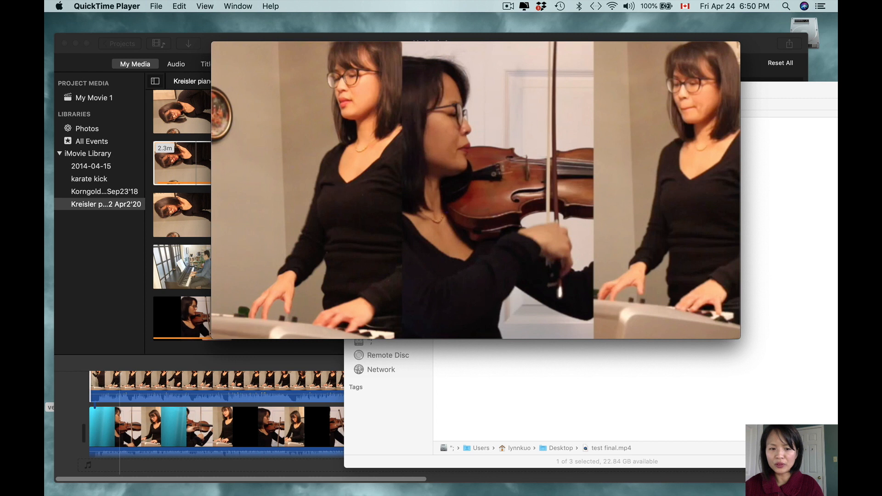
pyautogui.moveTo(313, 49); pyautogui.dragTo(394, 23)
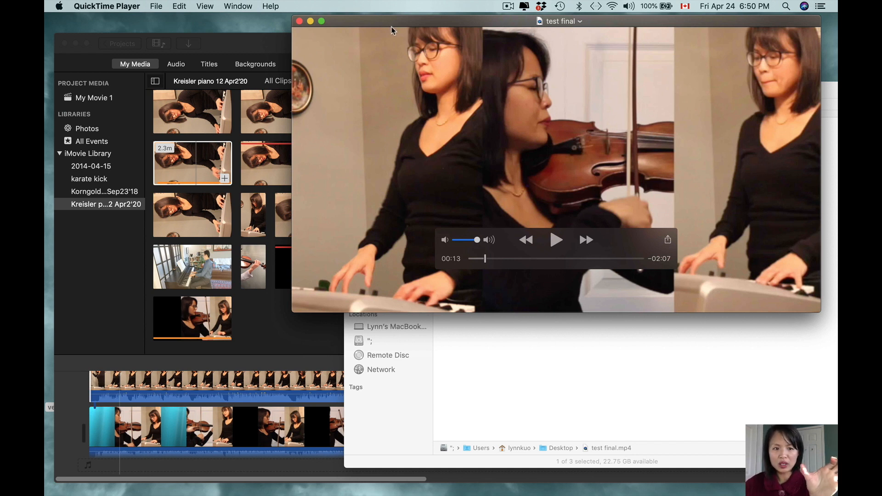
# Step: Switch back to iMovie and select the 4.2-minute audio clip among the event's media
pyautogui.click(272, 322)
pyautogui.scroll(2, 272, 327)
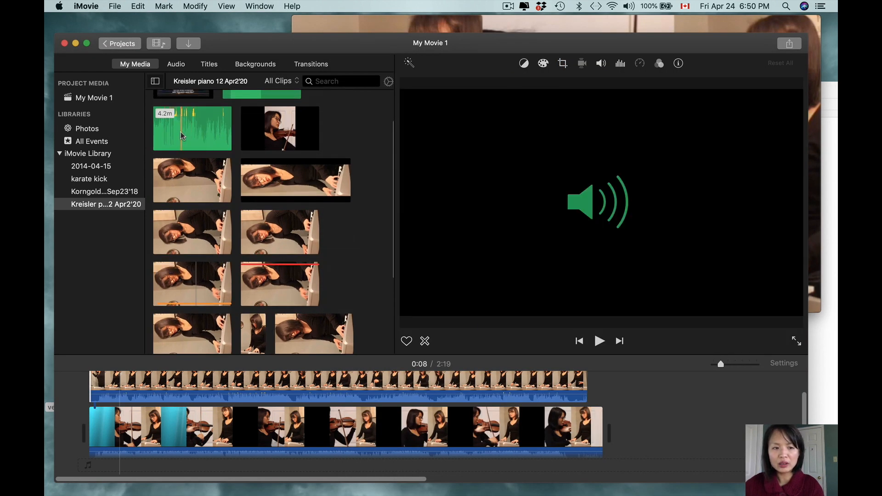
pyautogui.click(181, 131)
pyautogui.moveTo(156, 244); pyautogui.dragTo(120, 389)
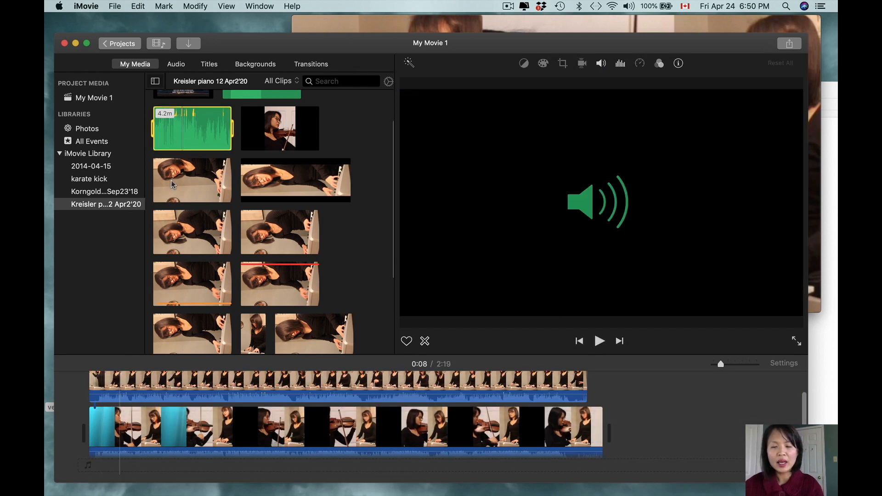
pyautogui.moveTo(451, 48); pyautogui.dragTo(457, 154)
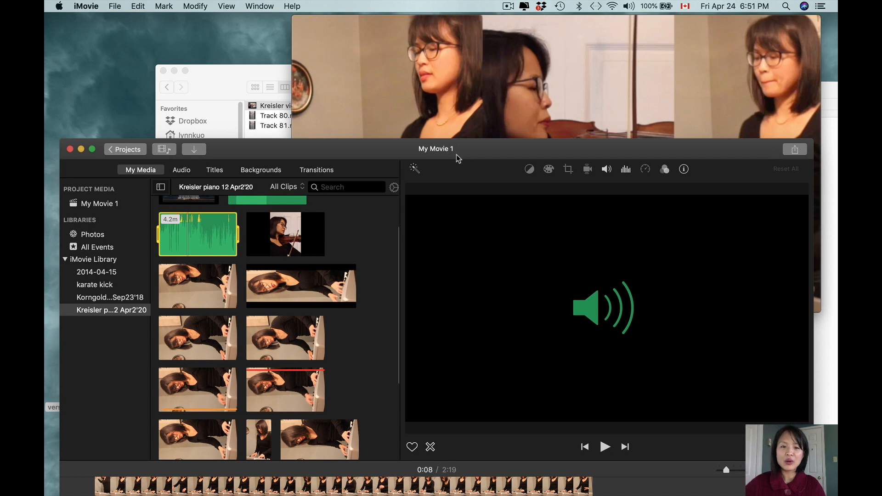
pyautogui.moveTo(462, 147); pyautogui.dragTo(483, 36)
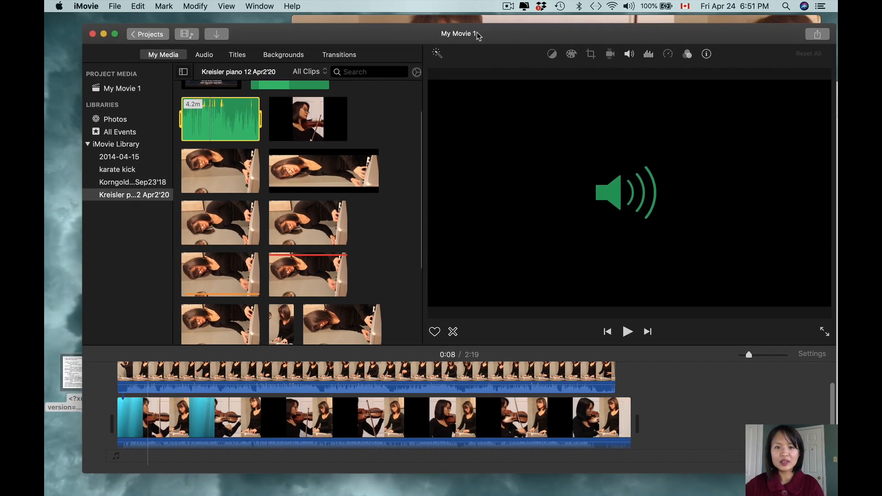